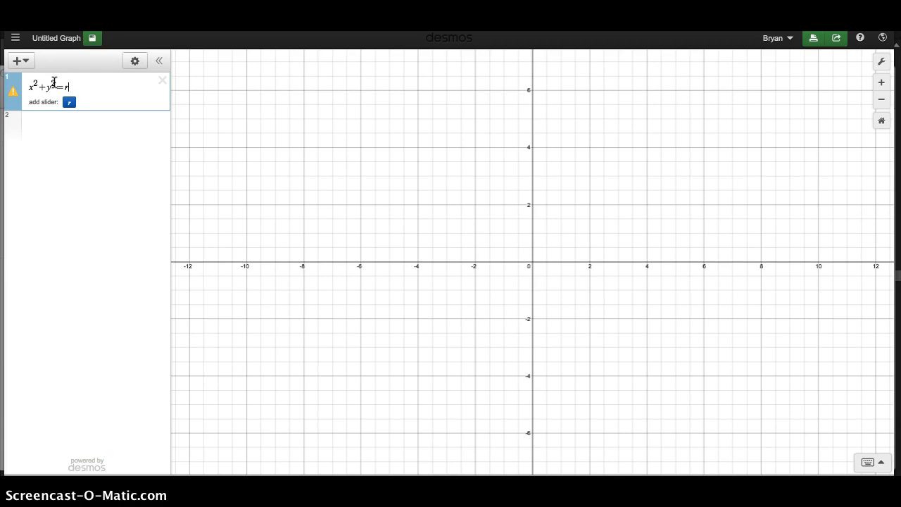
# Step: Complete the circle equation as x^2+y^2=r^2 and add a slider for r set to 2
pyautogui.write('^2')
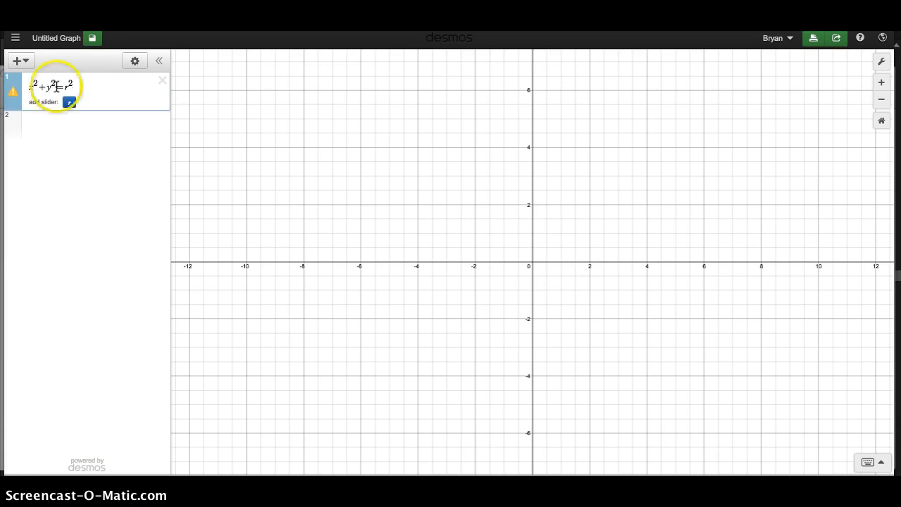
pyautogui.click(68, 103)
pyautogui.moveTo(103, 125)
pyautogui.mouseDown()
pyautogui.moveTo(117, 126)
pyautogui.moveTo(109, 125)
pyautogui.mouseUp()
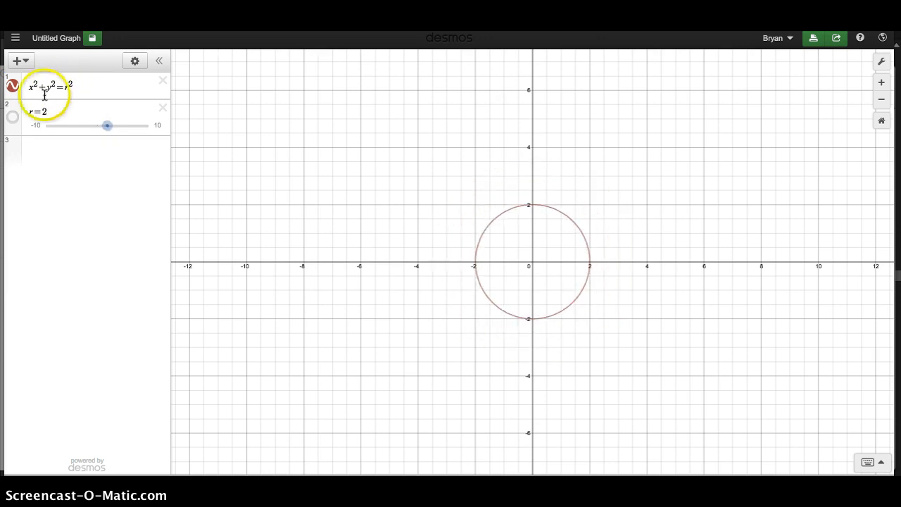
# Step: Enter the equation x^2+y^2=4 as a new expression below the r slider
pyautogui.click(35, 150)
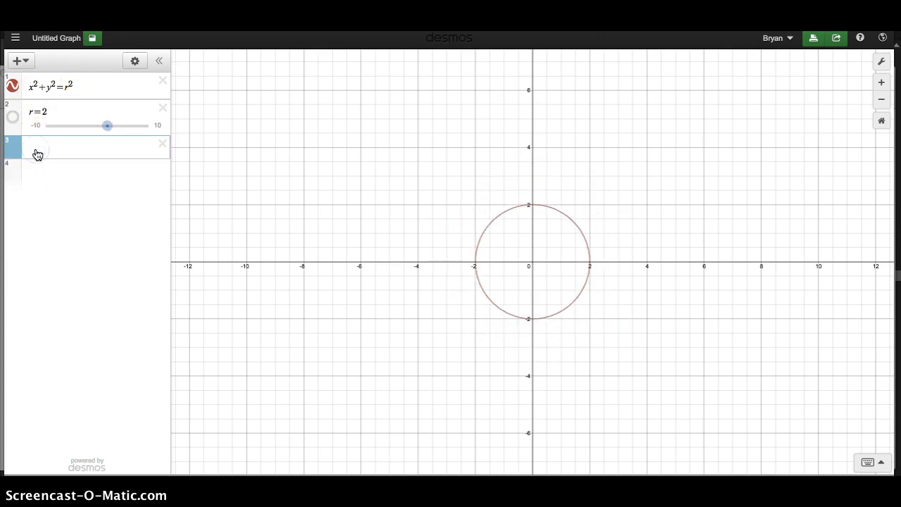
pyautogui.write('x')
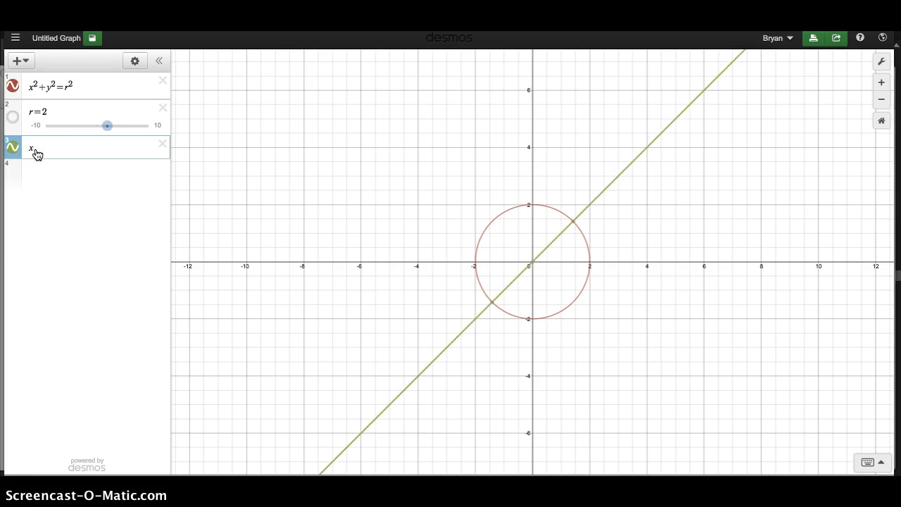
pyautogui.write('^2+')
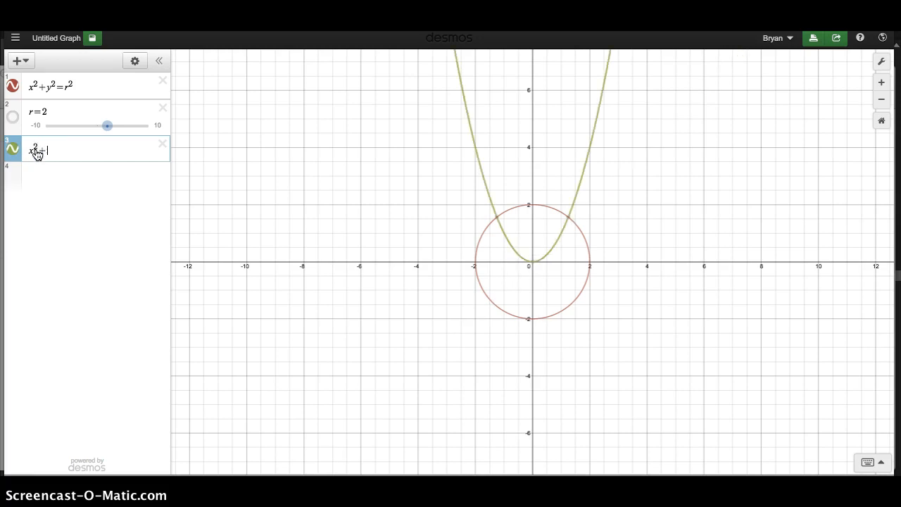
pyautogui.write('y^2')
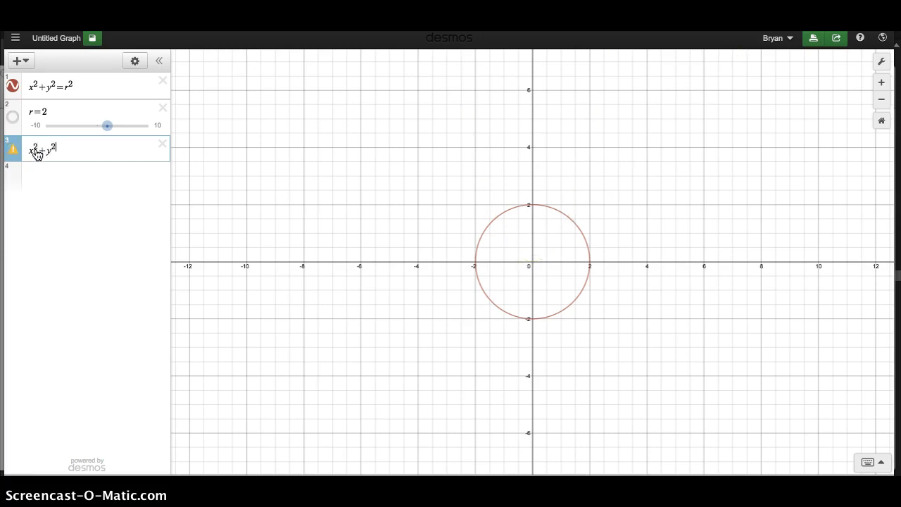
pyautogui.write('=4')
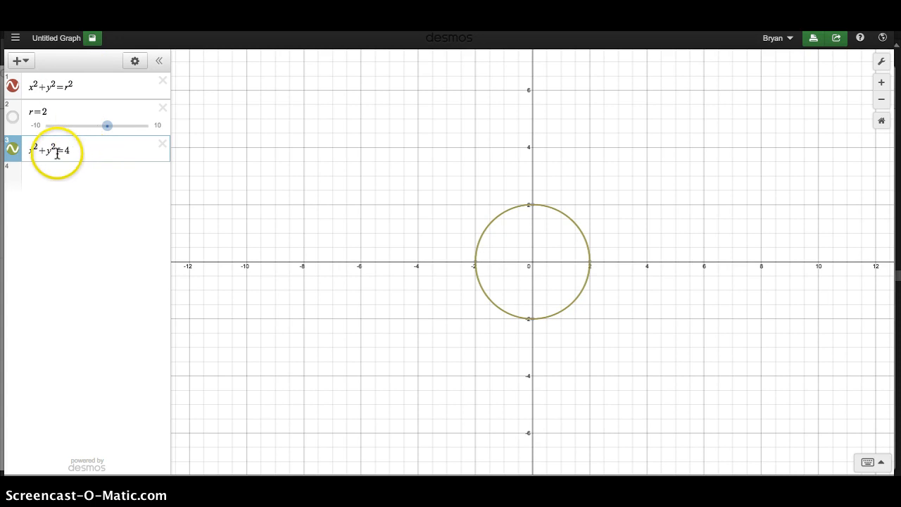
# Step: Try other constants such as 8, 9, 10 and 1 in the x^2+y^2=4 equation and restore it to 4
pyautogui.press('BackSpace')
pyautogui.write('8')
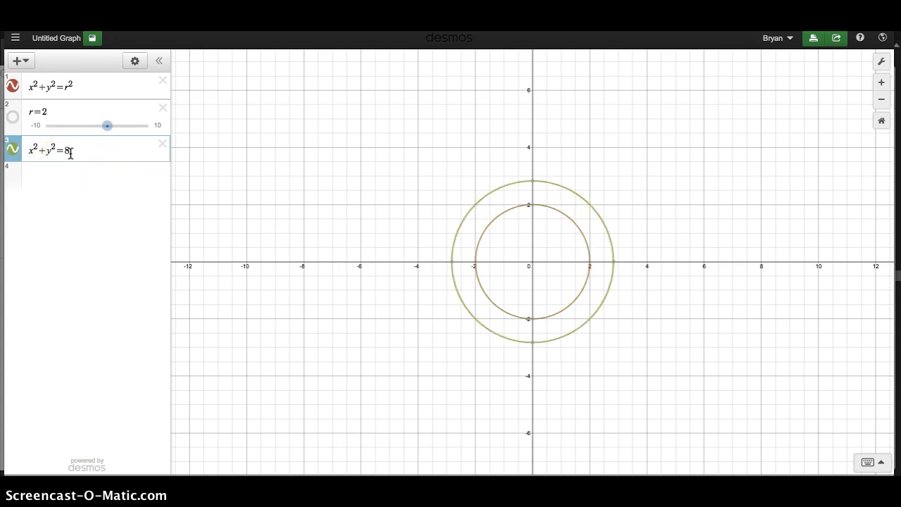
pyautogui.press('BackSpace')
pyautogui.write('9')
pyautogui.press('BackSpace')
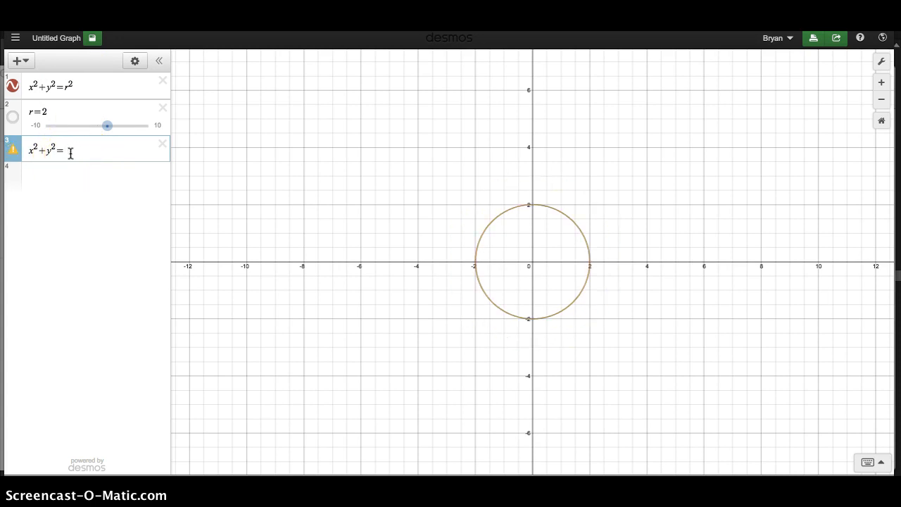
pyautogui.write('10')
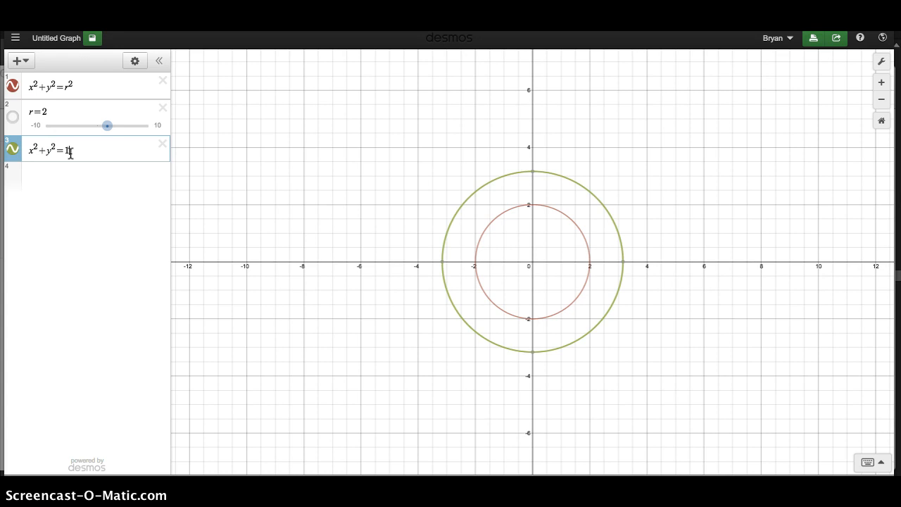
pyautogui.press('BackSpace')
pyautogui.write('12')
pyautogui.press('BackSpace')
pyautogui.press('BackSpace')
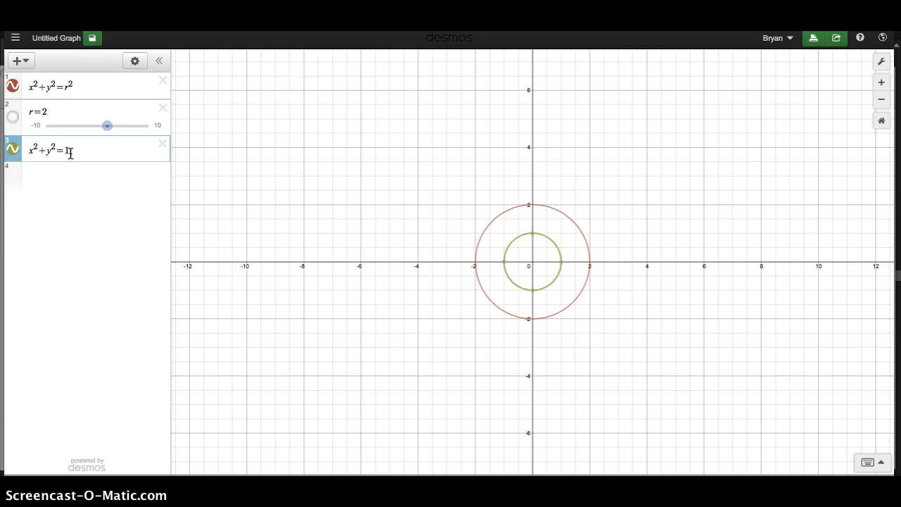
pyautogui.press('BackSpace')
pyautogui.write('4')
# Step: Hide the x^2+y^2=r^2 graph and rewrite the third equation with parentheses as (x)^2+(y)^2=4
pyautogui.click(13, 85)
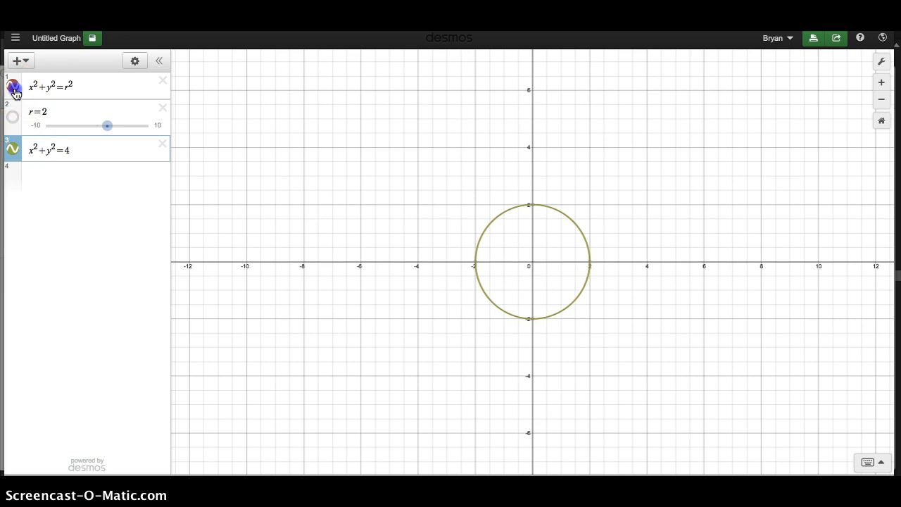
pyautogui.click(56, 152)
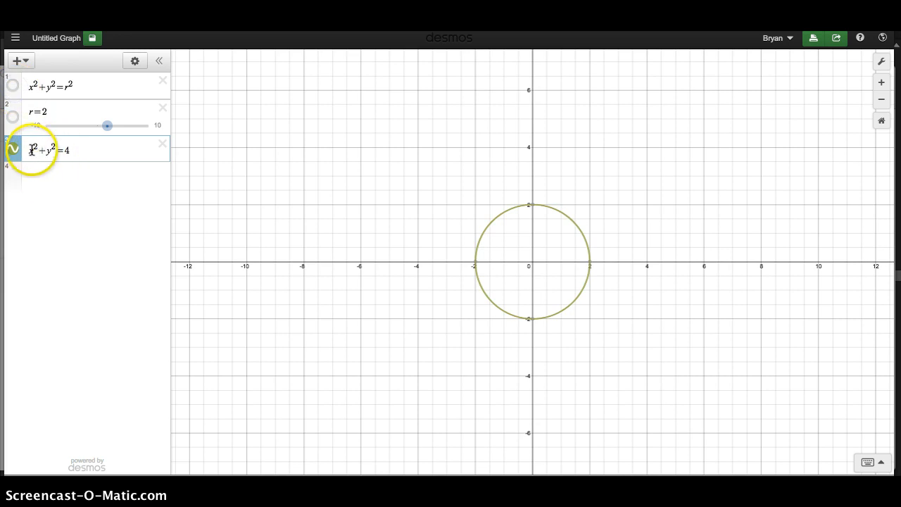
pyautogui.click(28, 150)
pyautogui.write('(')
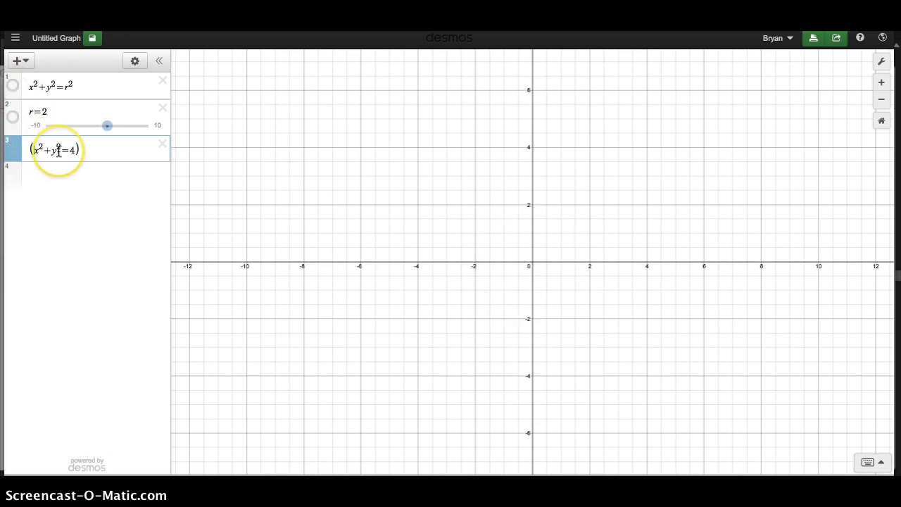
pyautogui.click(37, 150)
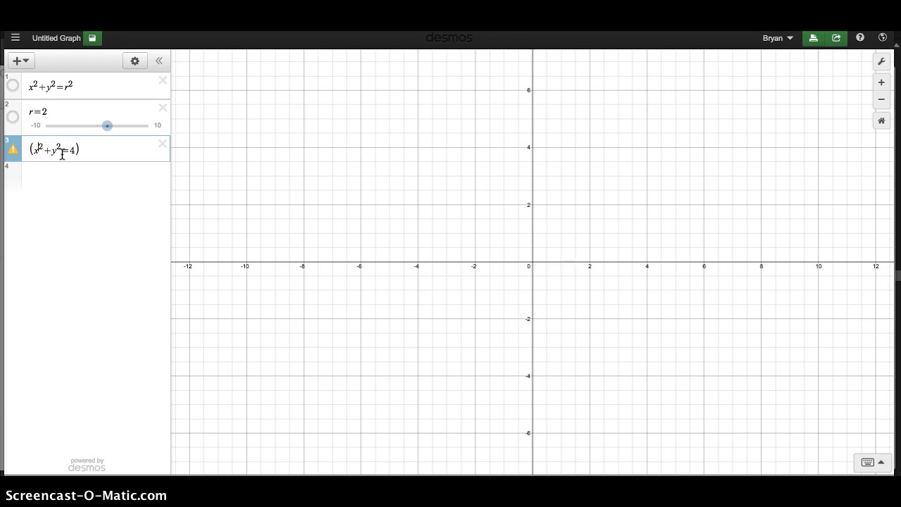
pyautogui.write(')')
pyautogui.click(60, 152)
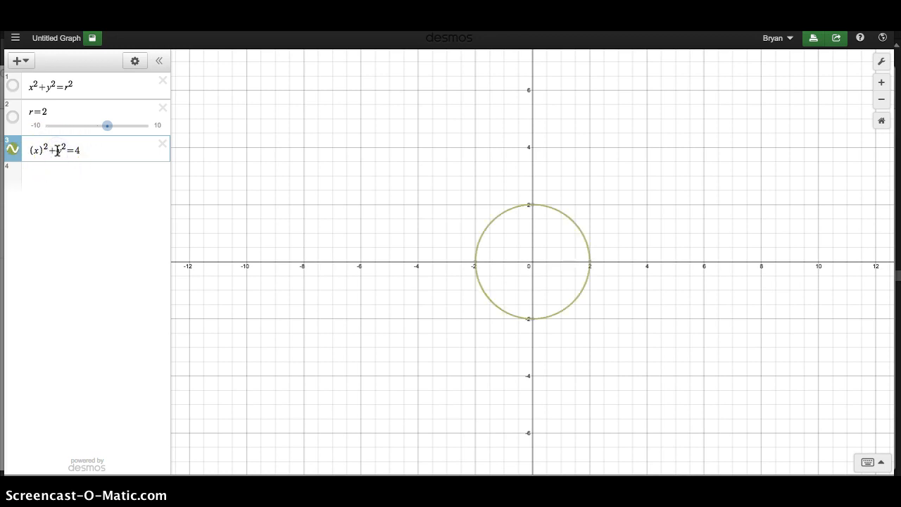
pyautogui.write('(')
pyautogui.click(66, 151)
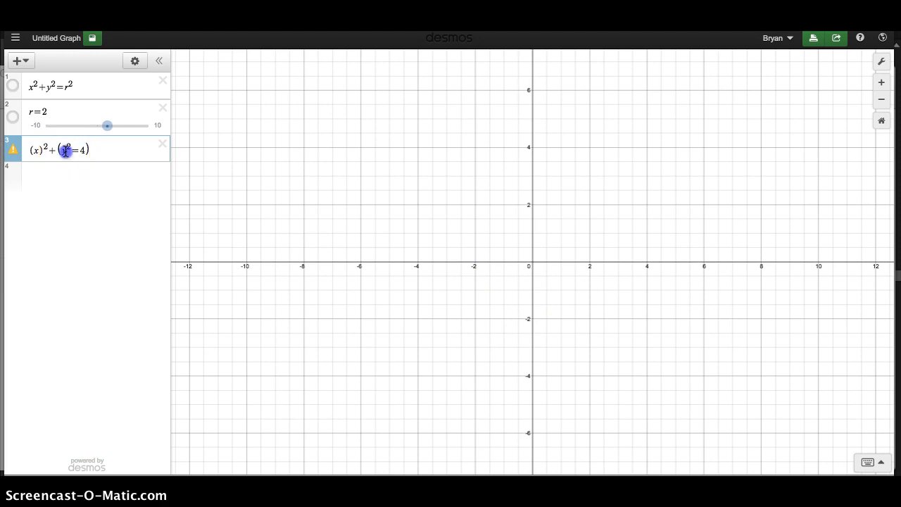
pyautogui.write(')')
# Step: Shift the circle horizontally by trying x+3 inside the first parentheses and settling on x-3
pyautogui.click(40, 152)
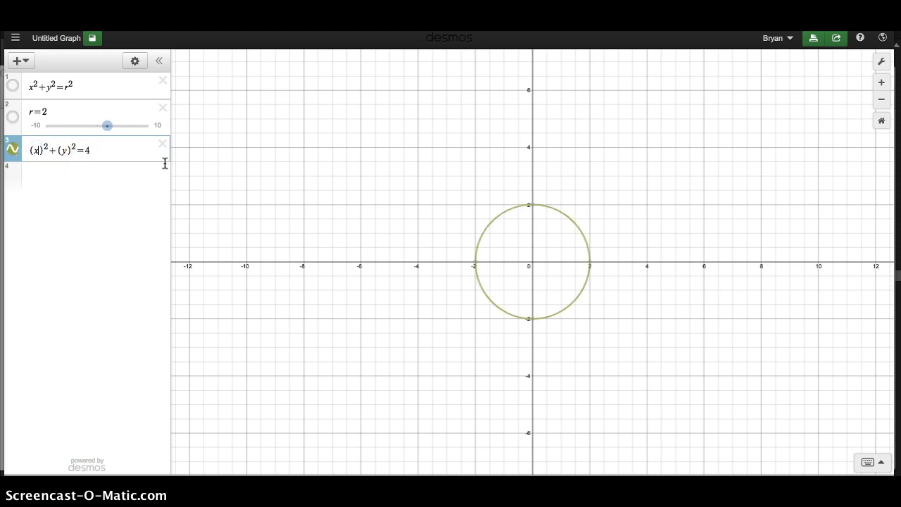
pyautogui.write('+3')
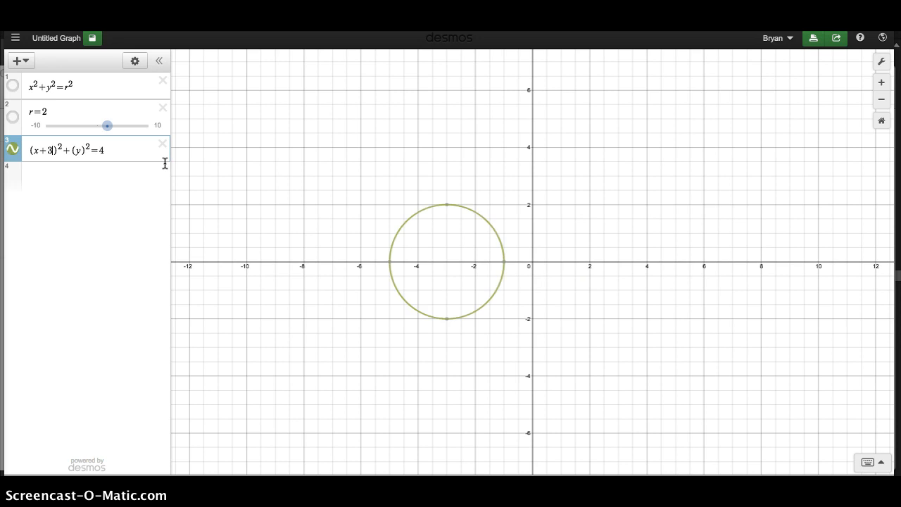
pyautogui.press('BackSpace')
pyautogui.press('BackSpace')
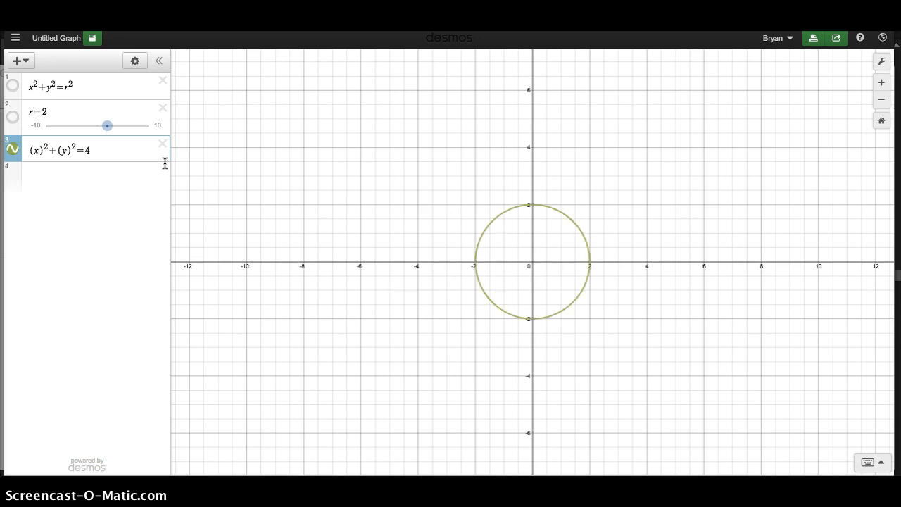
pyautogui.write('-3')
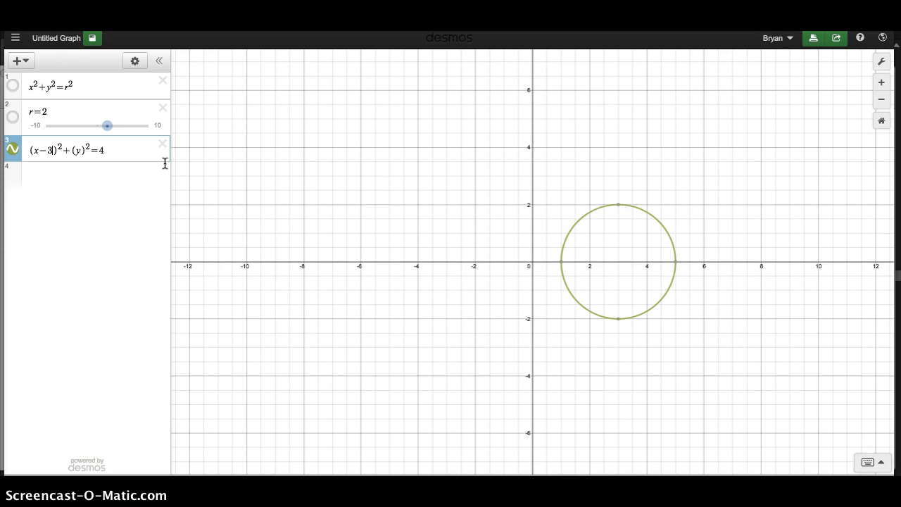
# Step: Shift the circle vertically by trying y-2 and y-3 in the second parentheses and settling on y+5
pyautogui.click(81, 149)
pyautogui.write('-2')
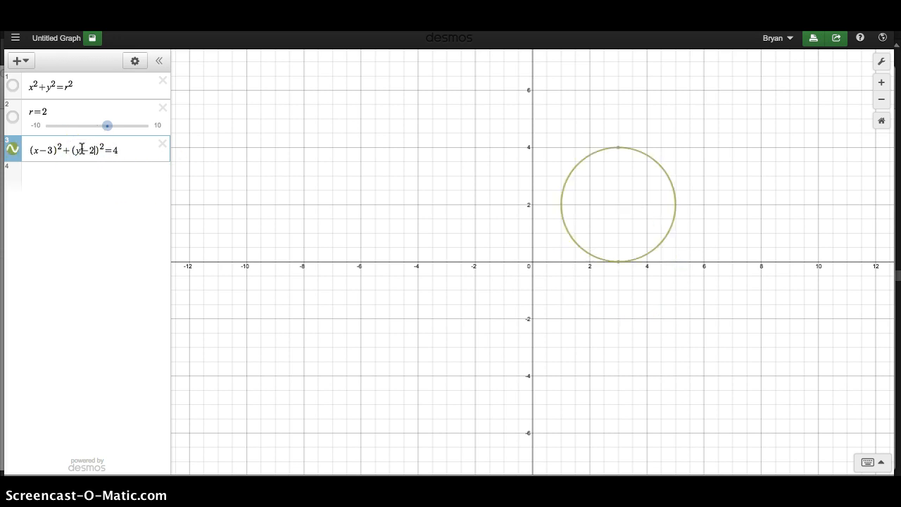
pyautogui.press('BackSpace')
pyautogui.write('3')
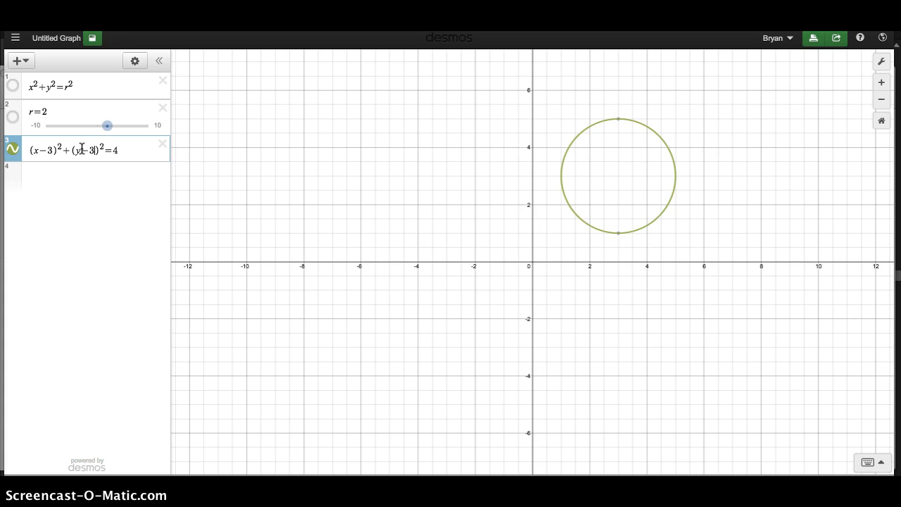
pyautogui.press('BackSpace')
pyautogui.press('BackSpace')
pyautogui.write('+5')
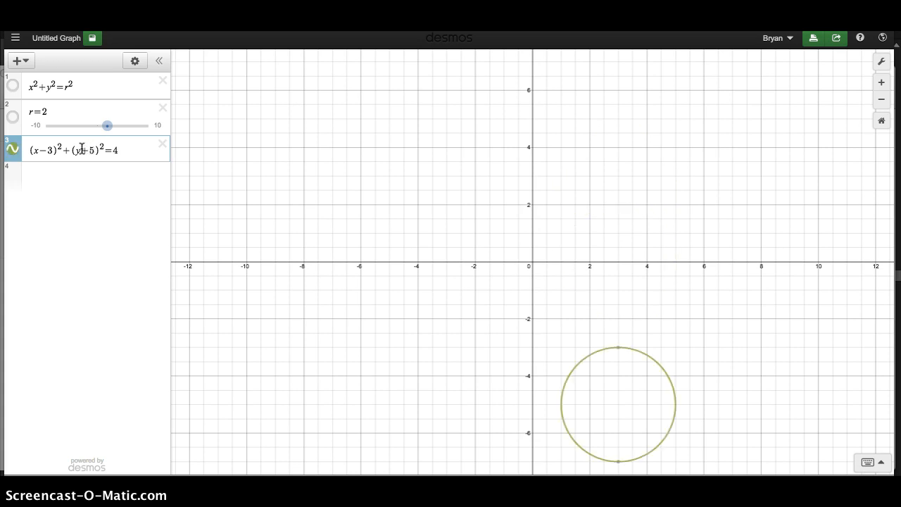
# Step: Resize the shifted circle by trying 2 as the equation's right-hand constant and settling on 3
pyautogui.click(120, 147)
pyautogui.press('BackSpace')
pyautogui.write('2')
pyautogui.press('BackSpace')
pyautogui.write('3')
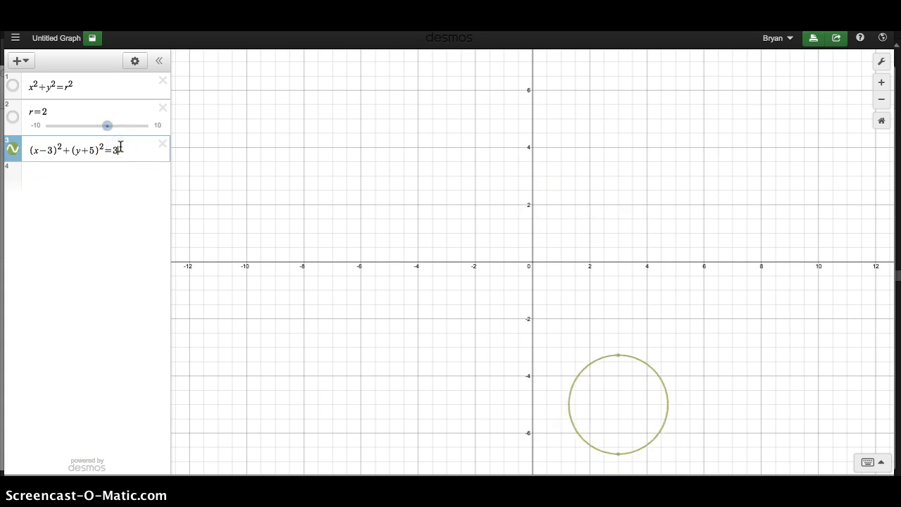
pyautogui.press('BackSpace')
pyautogui.write('3')
pyautogui.click(134, 151)
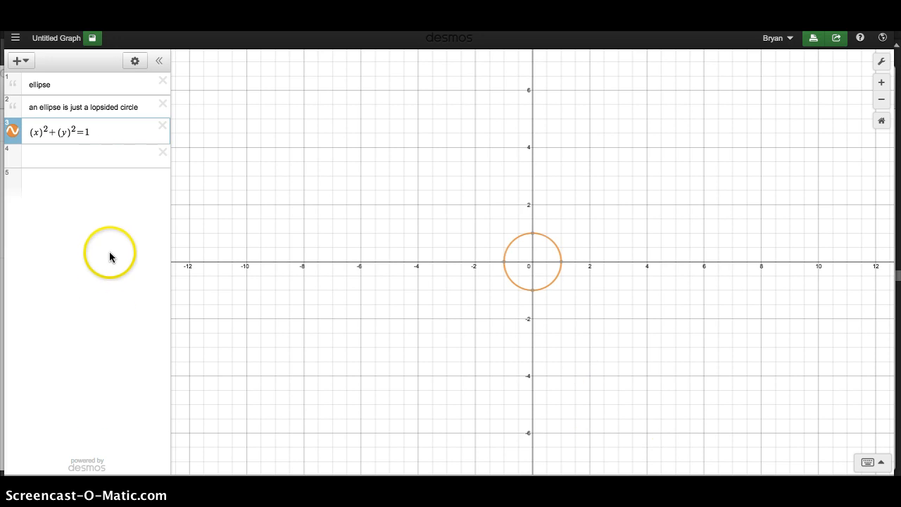
# Step: Try constants from 3 to 7 on the right side of (x)^2+(y)^2=1 under the ellipse notes and restore it to 1
pyautogui.doubleClick(91, 134)
pyautogui.press('BackSpace')
pyautogui.write('4')
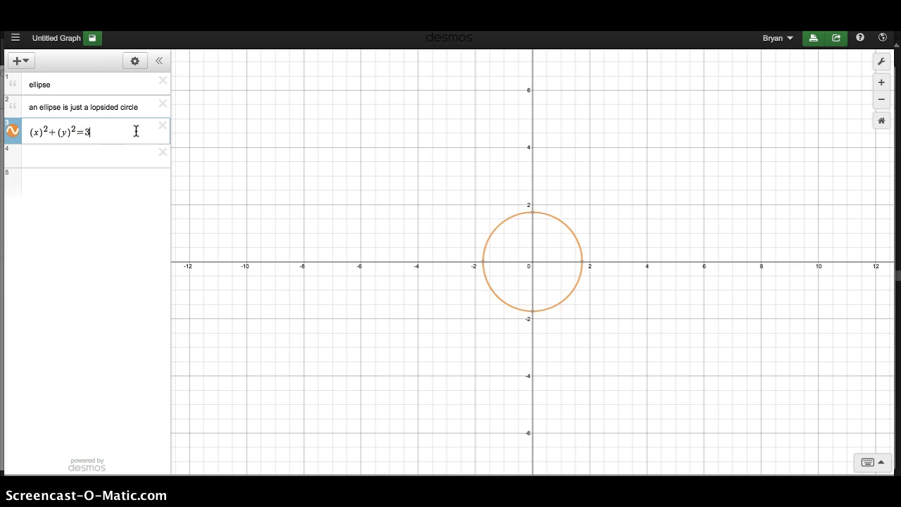
pyautogui.press('BackSpace')
pyautogui.write('5')
pyautogui.press('BackSpace')
pyautogui.write('6')
pyautogui.press('BackSpace')
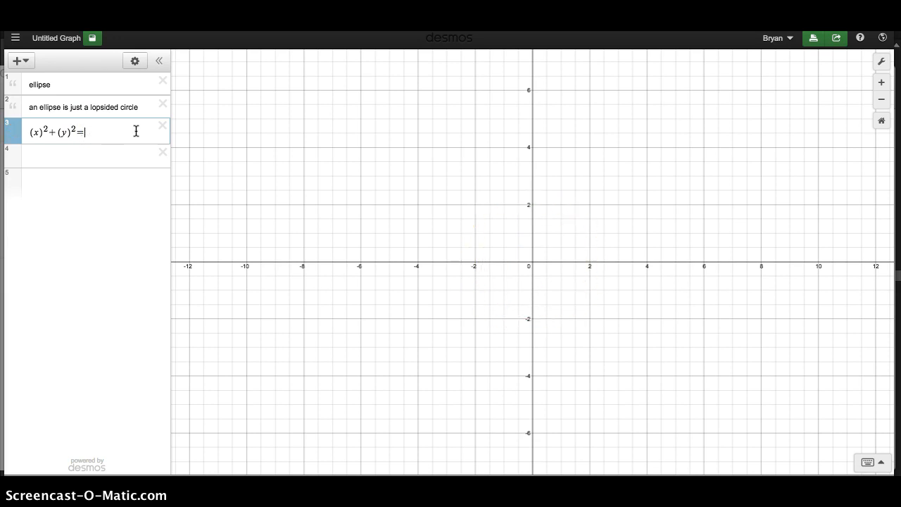
pyautogui.write('7')
pyautogui.press('BackSpace')
pyautogui.write('1')
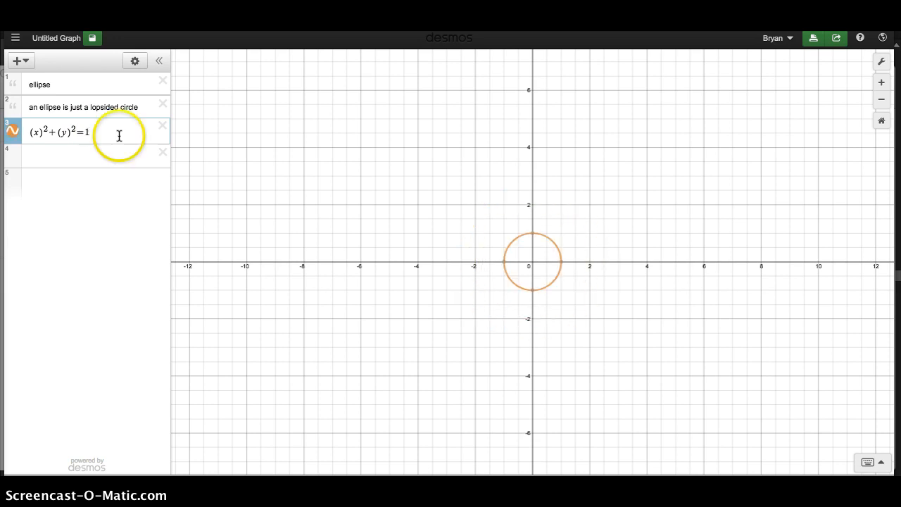
# Step: Turn the circle into an ellipse by dividing the (x)^2 term by 3 and changing that denominator to 4
pyautogui.click(46, 132)
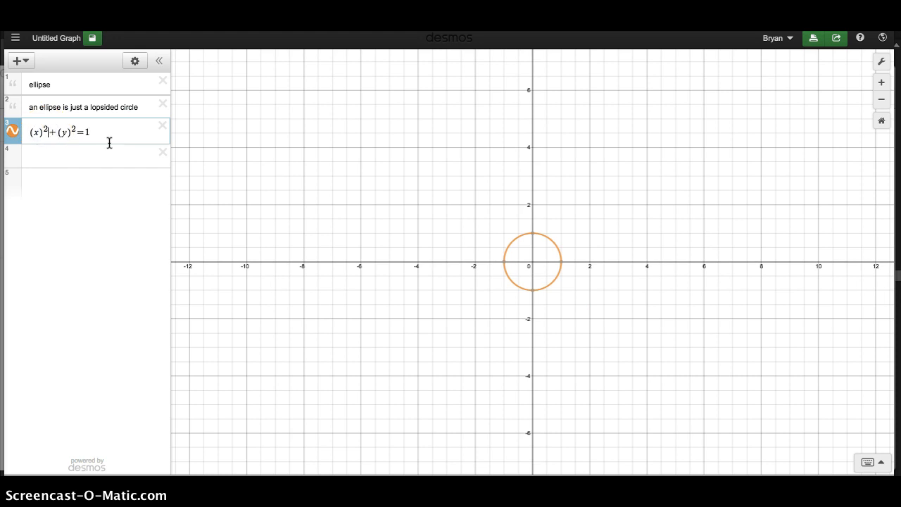
pyautogui.write('/')
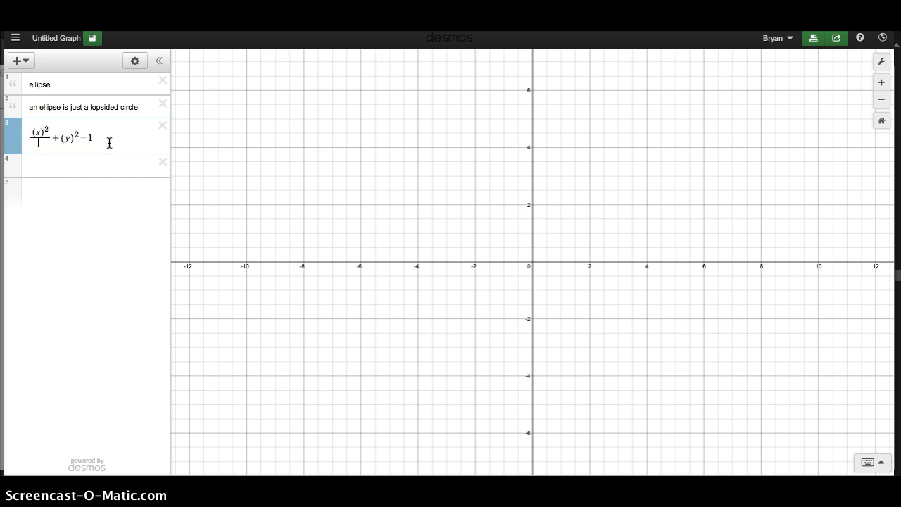
pyautogui.write('3')
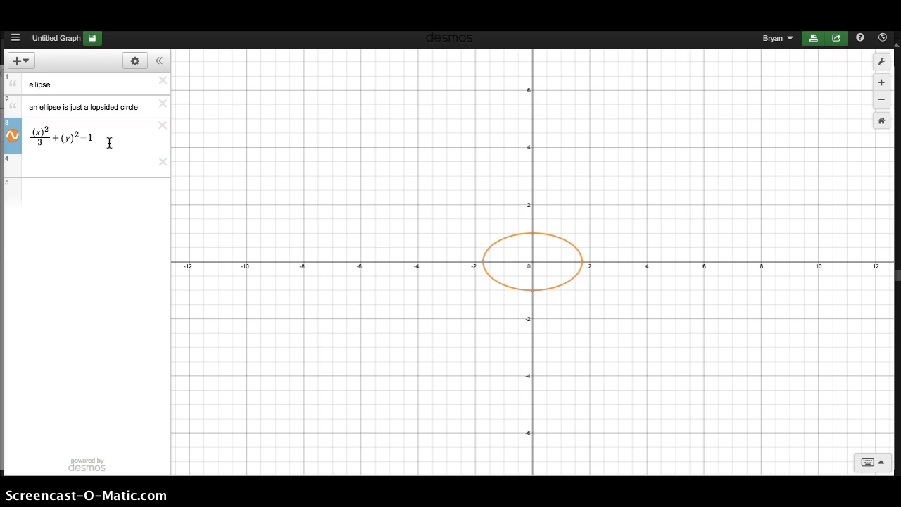
pyautogui.press('BackSpace')
pyautogui.write('4')
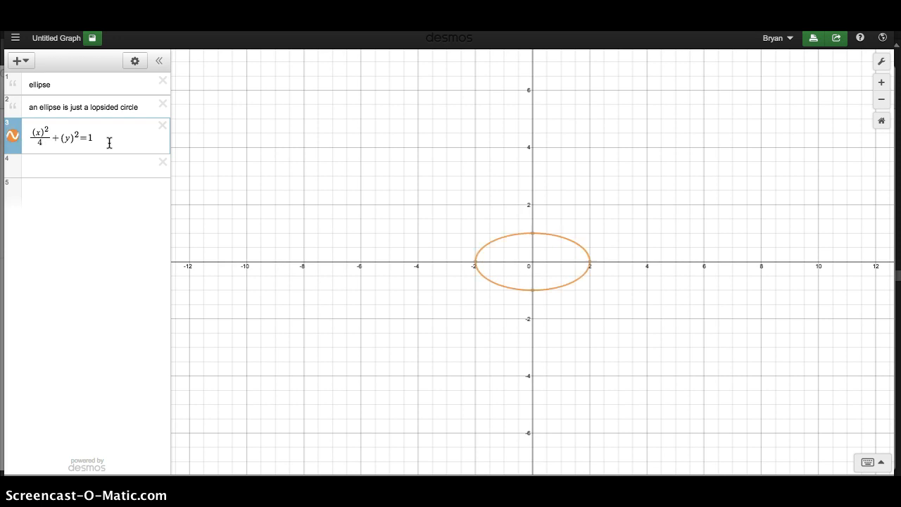
# Step: Vary the ellipse's horizontal width by trying denominators such as 9 and 8 under (x)^2 and settling on 7
pyautogui.press('BackSpace')
pyautogui.write('7')
pyautogui.press('BackSpace')
pyautogui.write('9')
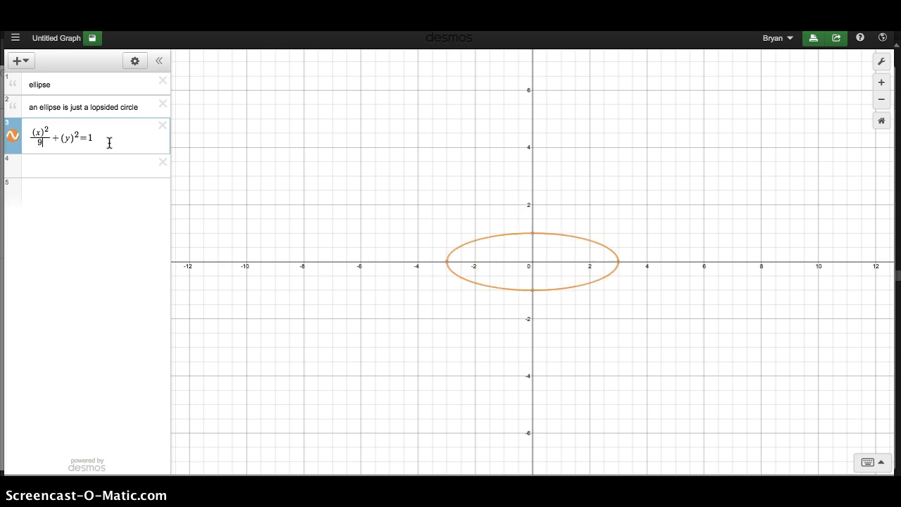
pyautogui.press('BackSpace')
pyautogui.write('0')
pyautogui.press('BackSpace')
pyautogui.write('8')
pyautogui.press('BackSpace')
pyautogui.write('7')
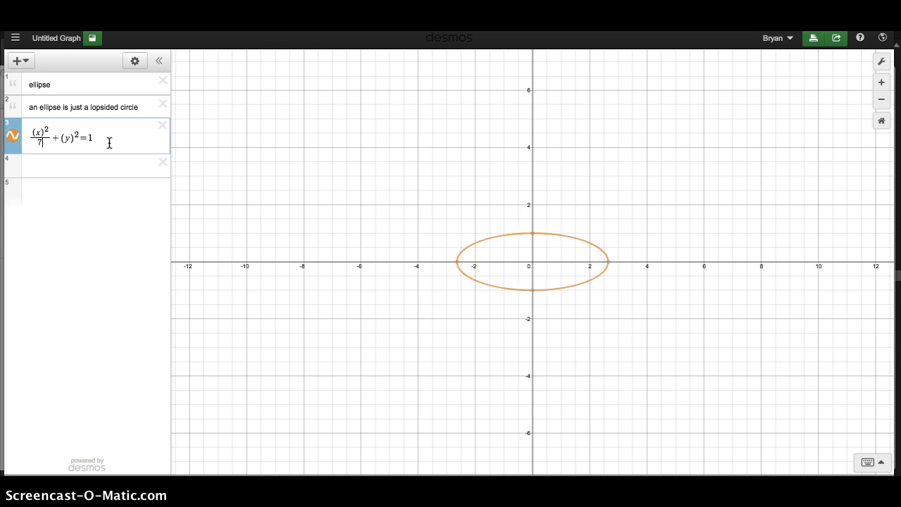
# Step: Narrow the ellipse by trying 6 as the denominator under (x)^2 and settling on 3
pyautogui.press('BackSpace')
pyautogui.write('6')
pyautogui.press('BackSpace')
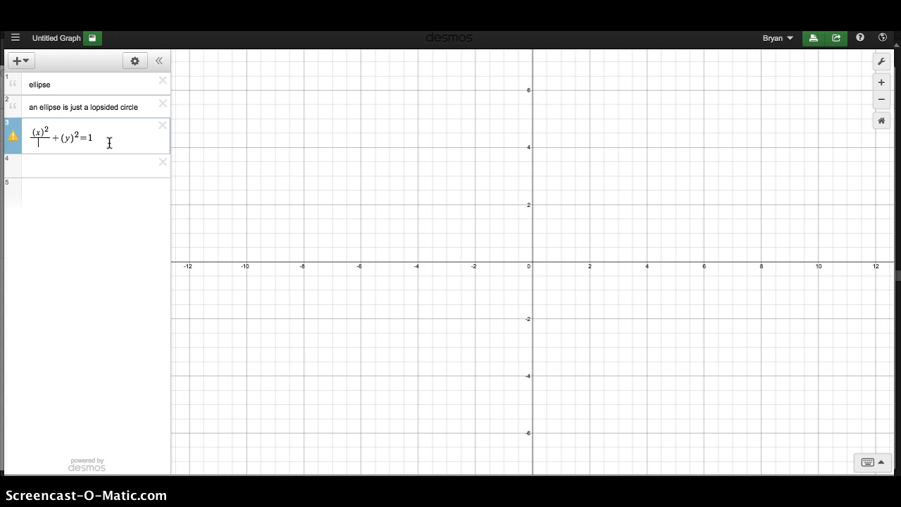
pyautogui.write('3')
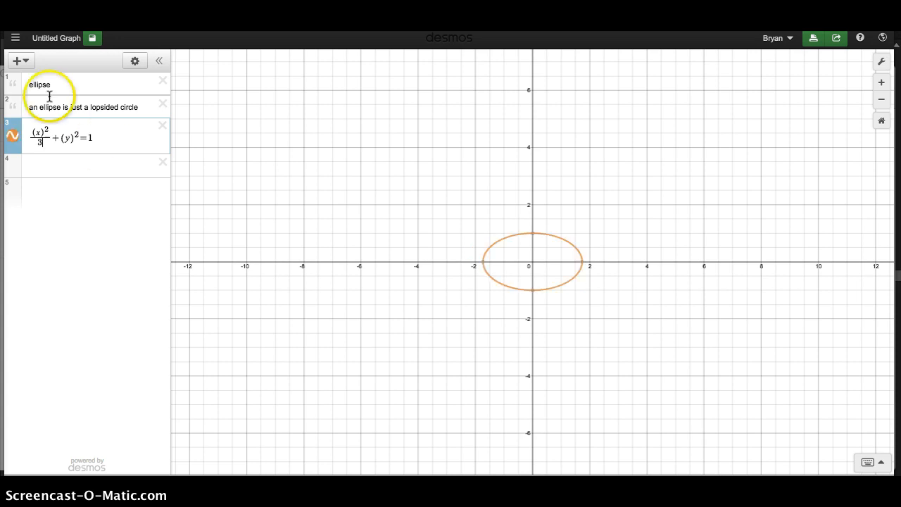
# Step: Stretch the ellipse vertically by dividing the (y)^2 term, trying denominators such as 8 and 1 and settling on 11
pyautogui.click(79, 134)
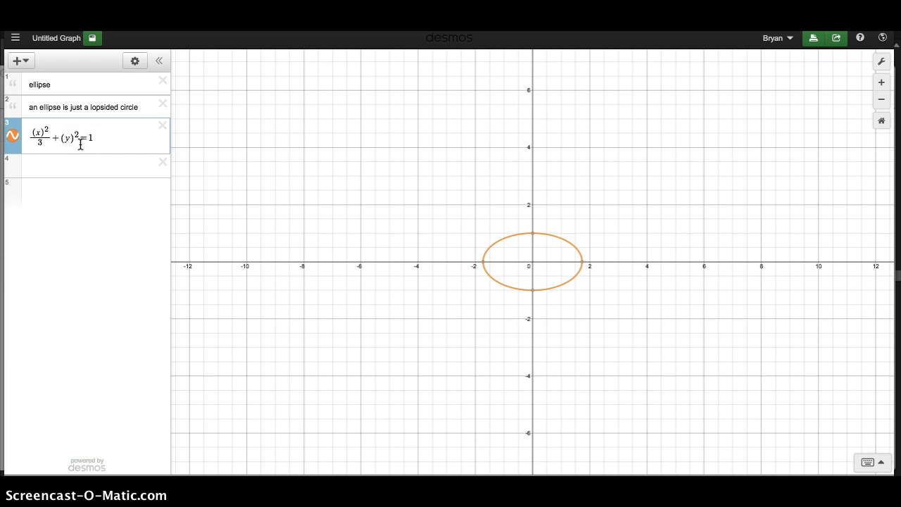
pyautogui.write('/')
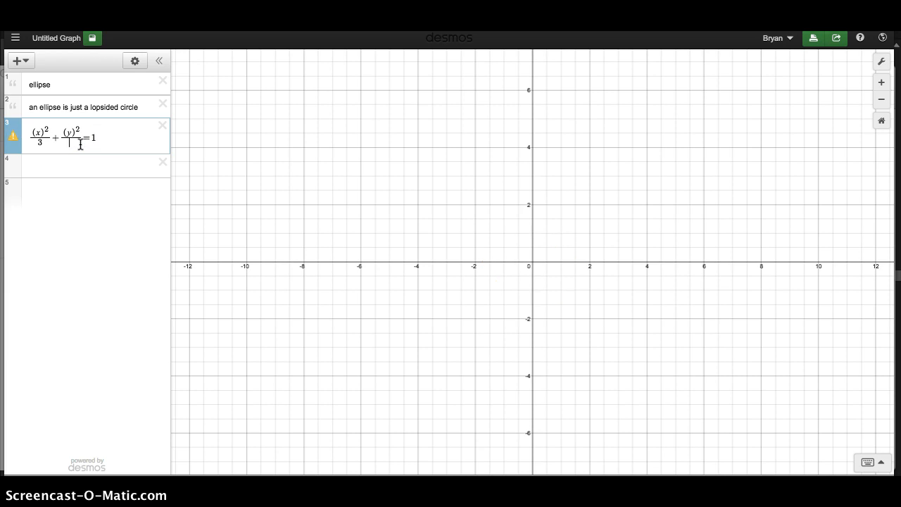
pyautogui.write('8')
pyautogui.press('BackSpace')
pyautogui.write('8')
pyautogui.press('BackSpace')
pyautogui.write('8')
pyautogui.press('BackSpace')
pyautogui.write('11')
pyautogui.press('BackSpace')
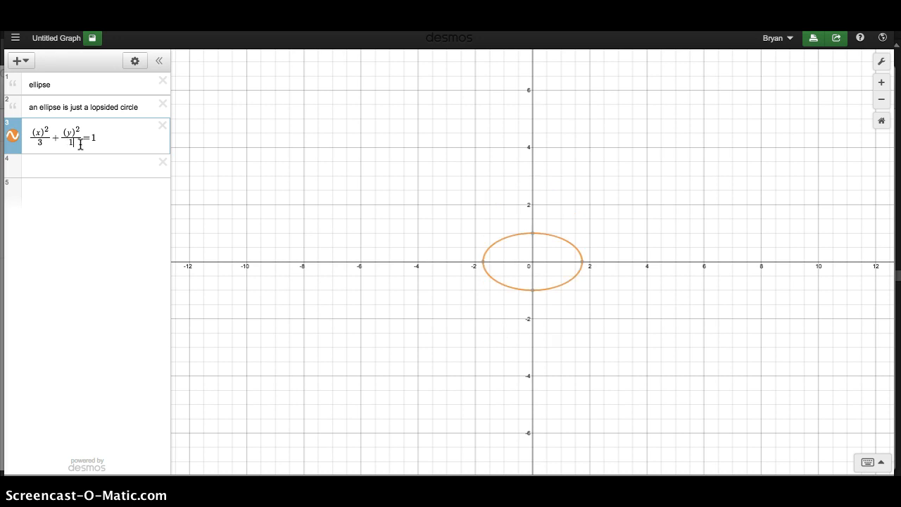
pyautogui.write('1')
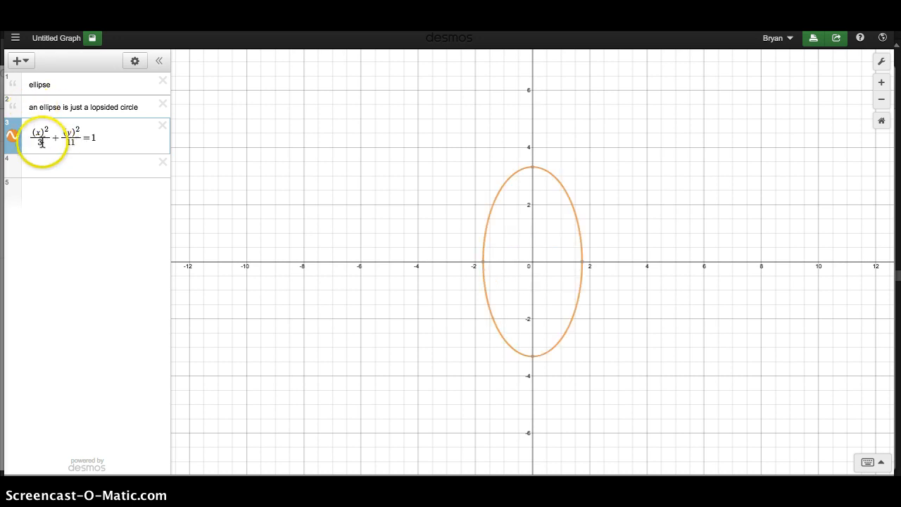
# Step: Set the denominator under (x)^2 to 11 to form a circle, and shift it horizontally by changing x to x+2
pyautogui.moveTo(44, 144); pyautogui.dragTo(36, 144)
pyautogui.write('11')
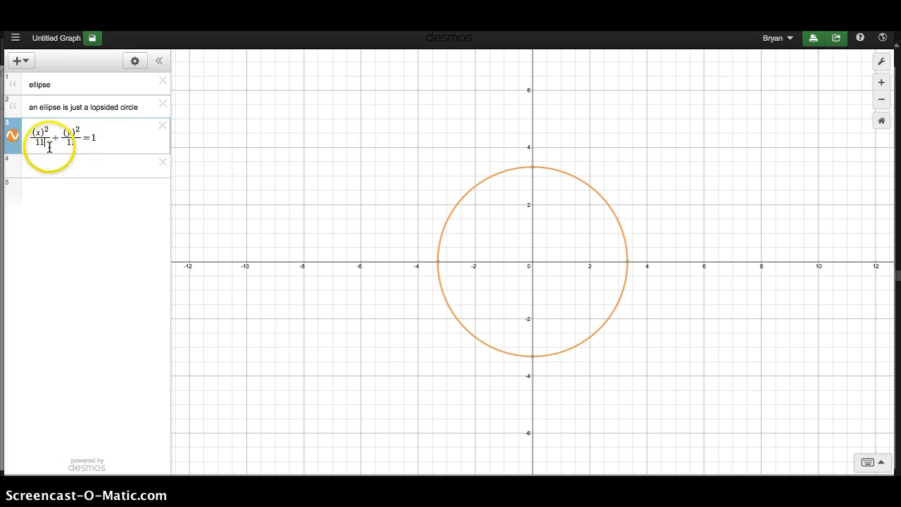
pyautogui.click(41, 133)
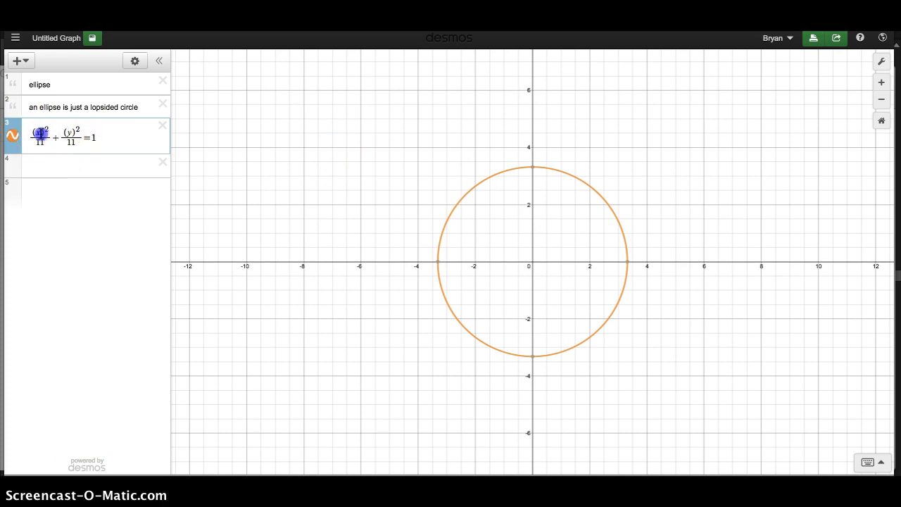
pyautogui.write('+2')
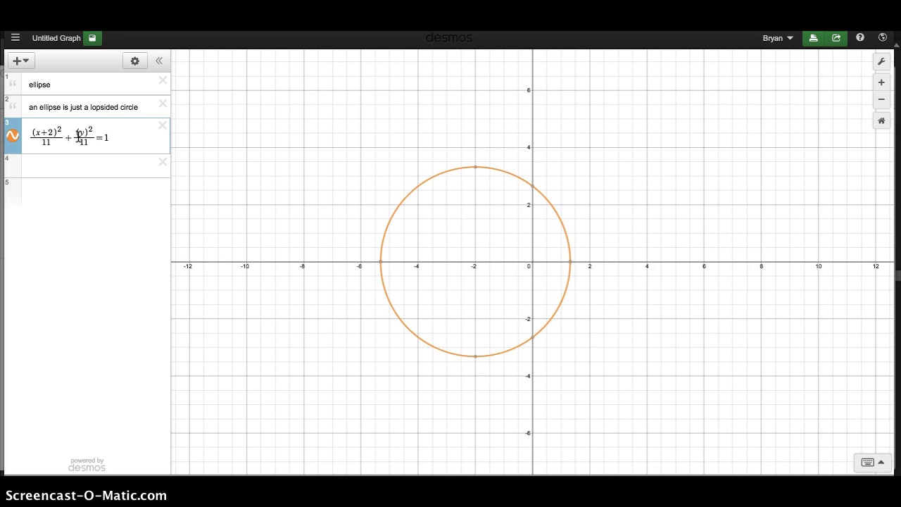
# Step: Change the denominator under (x+2)^2 to 8 to make the shifted circle an ellipse
pyautogui.click(44, 144)
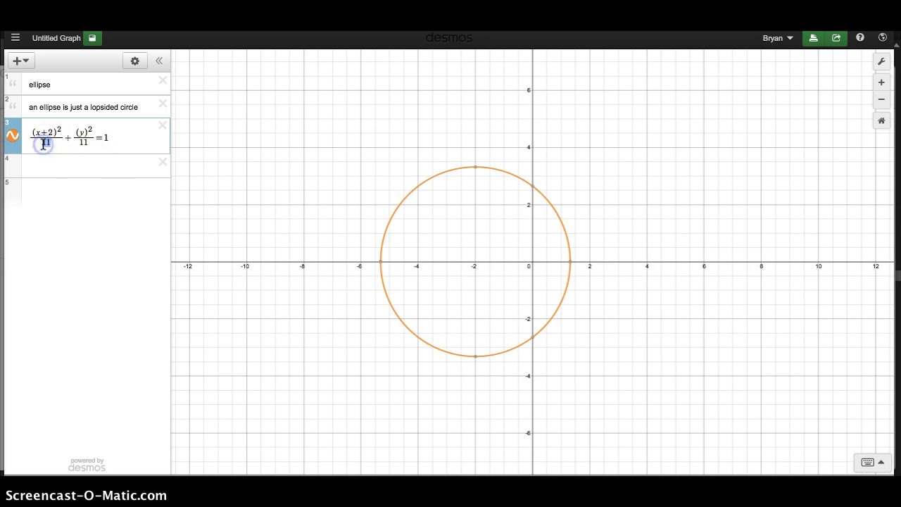
pyautogui.write('8')
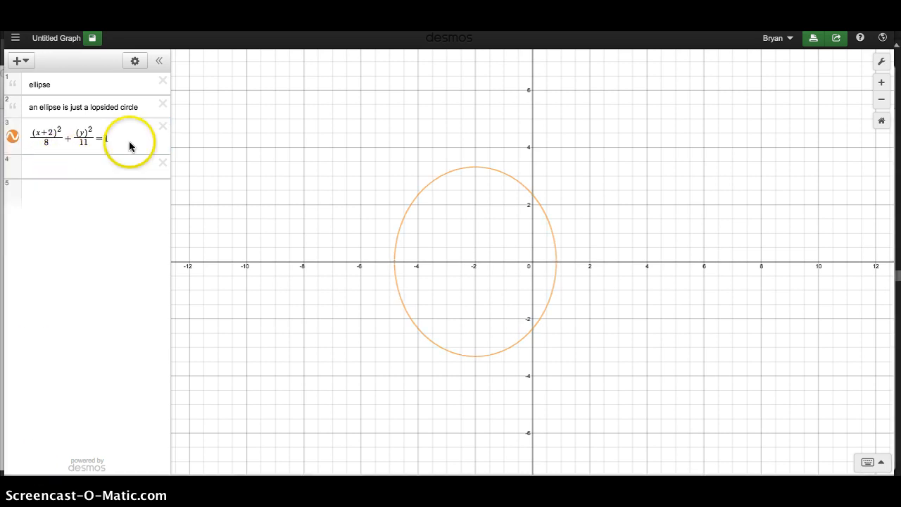
pyautogui.click(123, 138)
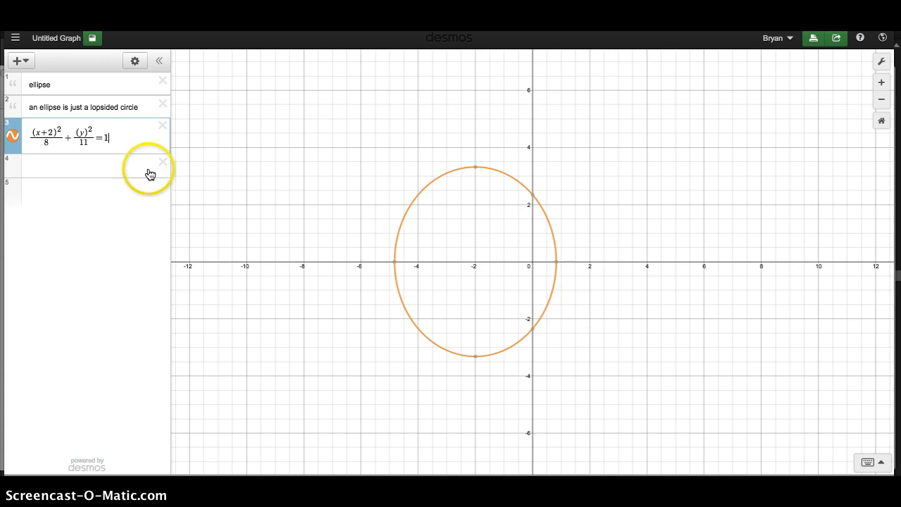
# Step: Append the restriction {y>2} to the ellipse equation so only its upper part is graphed
pyautogui.click(131, 145)
pyautogui.write('{')
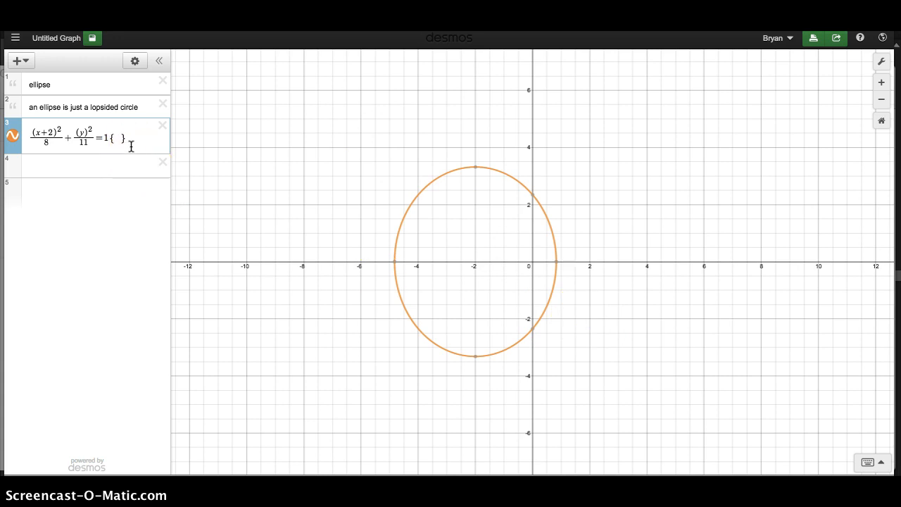
pyautogui.write('x')
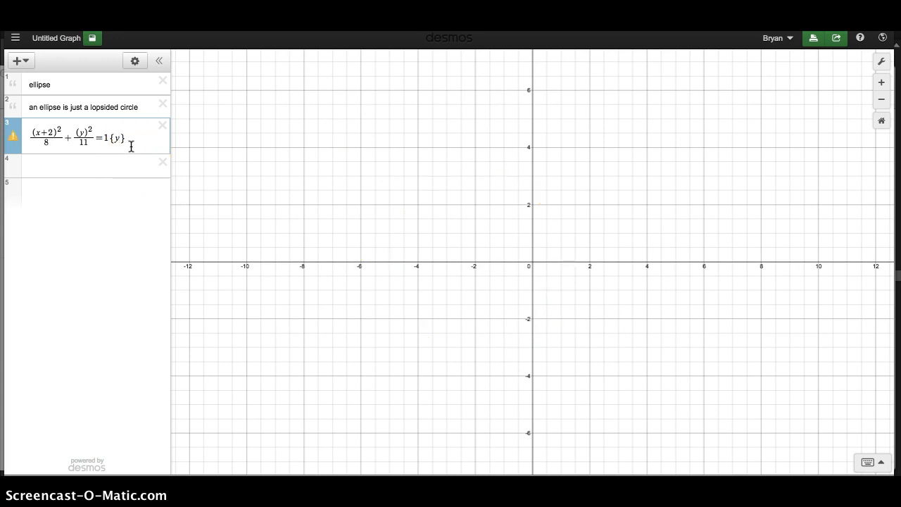
pyautogui.write('>2')
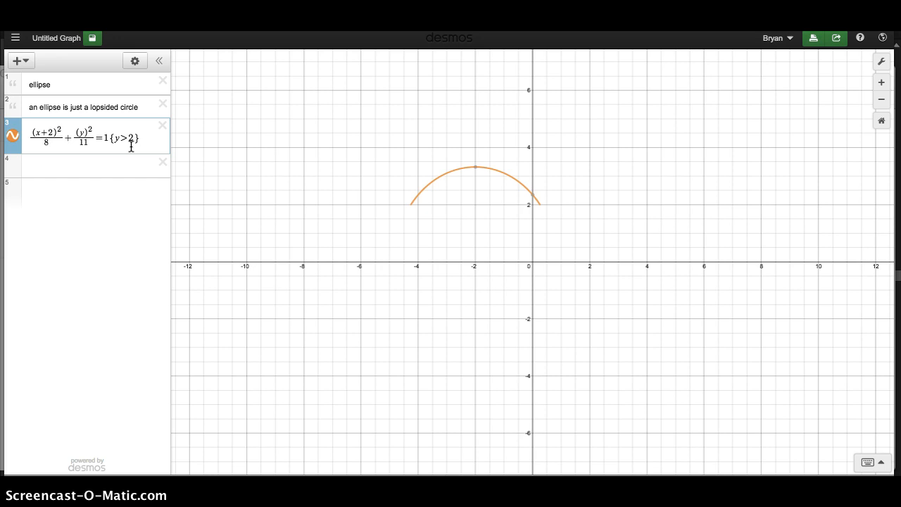
# Step: Try restricting the ellipse to {x>2} and to {-x>2} in place of the y condition
pyautogui.click(372, 253)
pyautogui.press('BackSpace')
pyautogui.write('x')
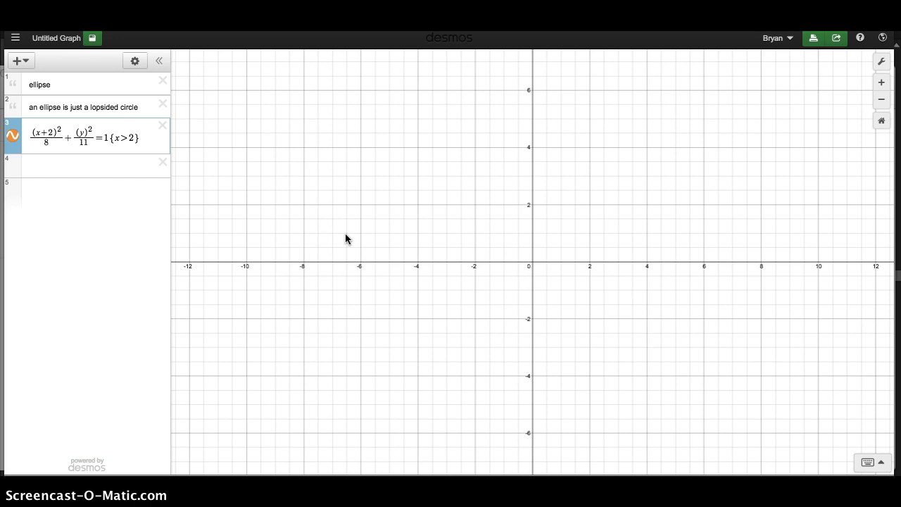
pyautogui.press('BackSpace')
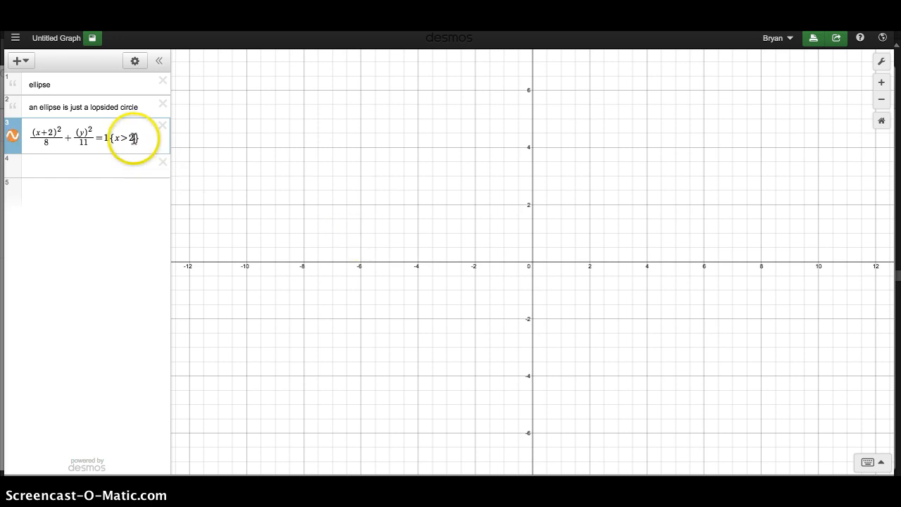
pyautogui.click(117, 135)
pyautogui.write('-x')
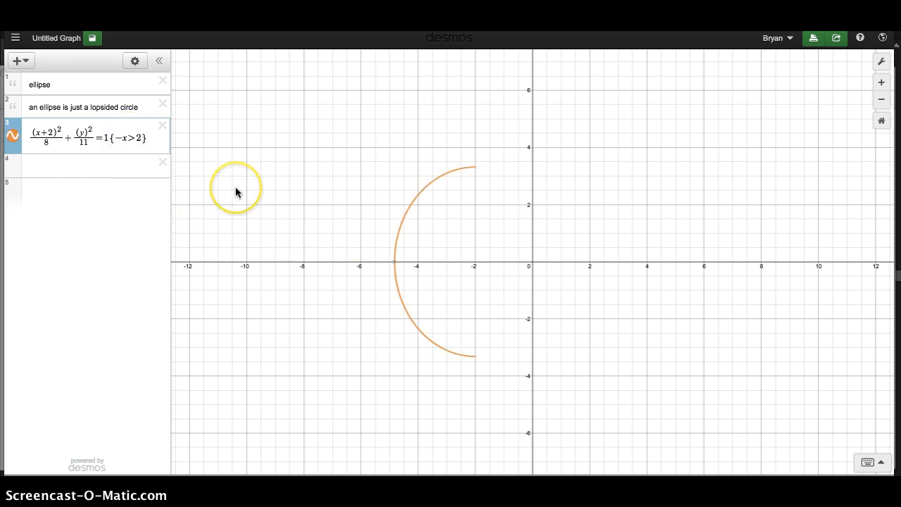
# Step: Rewrite the ellipse's restriction as {x>-2} to graph only the half on the positive side
pyautogui.press('Left')
pyautogui.press('BackSpace')
pyautogui.press('BackSpace')
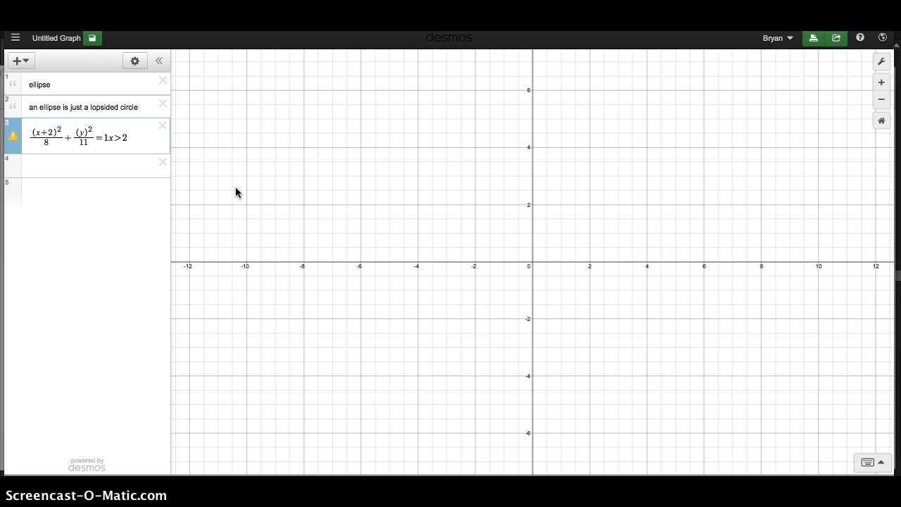
pyautogui.write('{')
pyautogui.click(129, 137)
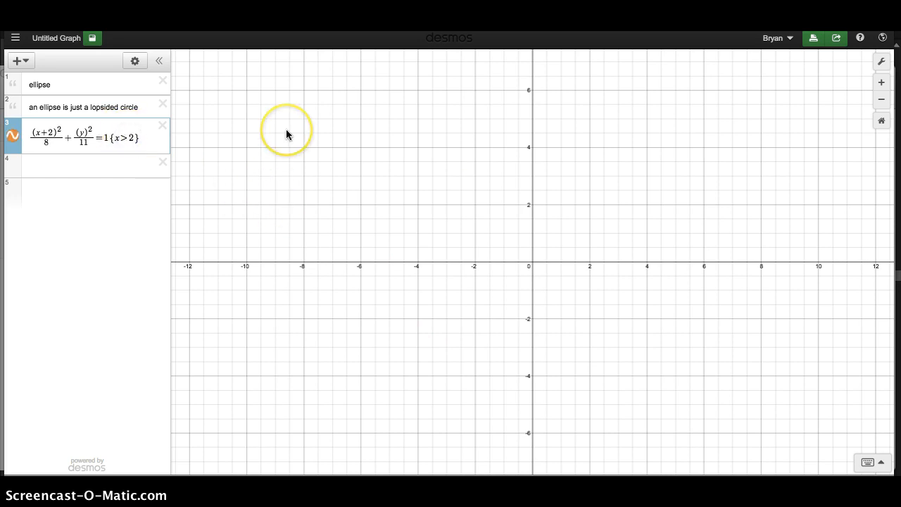
pyautogui.write('-')
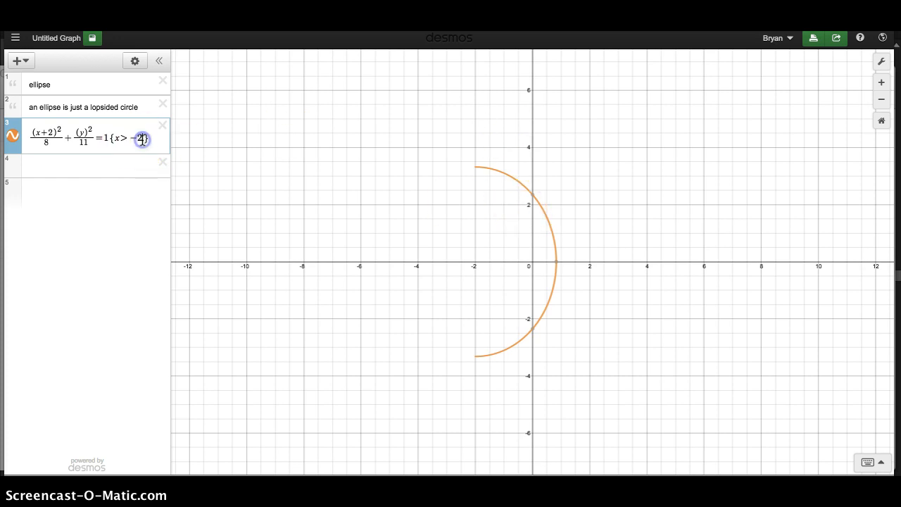
# Step: Clear the condition inside the ellipse's restriction braces, leaving them empty
pyautogui.press('BackSpace')
pyautogui.press('BackSpace')
pyautogui.press('BackSpace')
pyautogui.press('BackSpace')
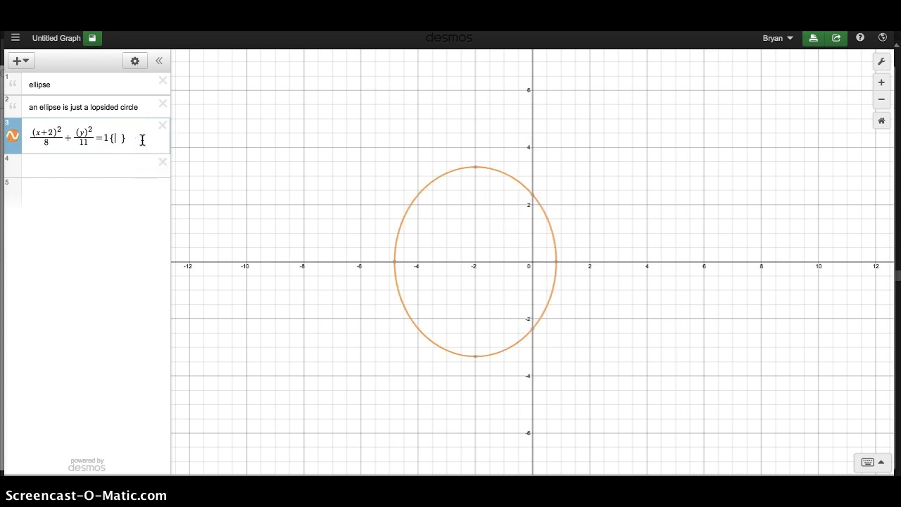
# Step: Enter the line y=mx+b below the ellipse equation and add sliders for both m and b
pyautogui.click(97, 169)
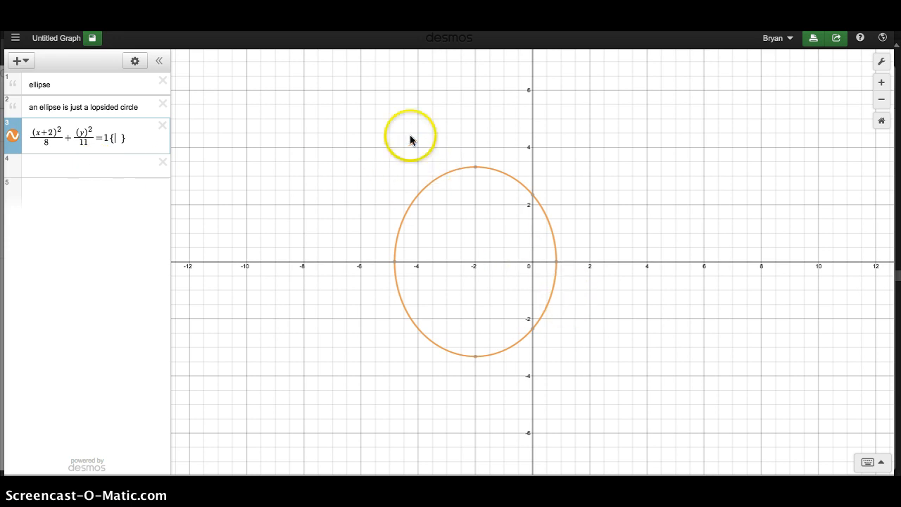
pyautogui.click(35, 169)
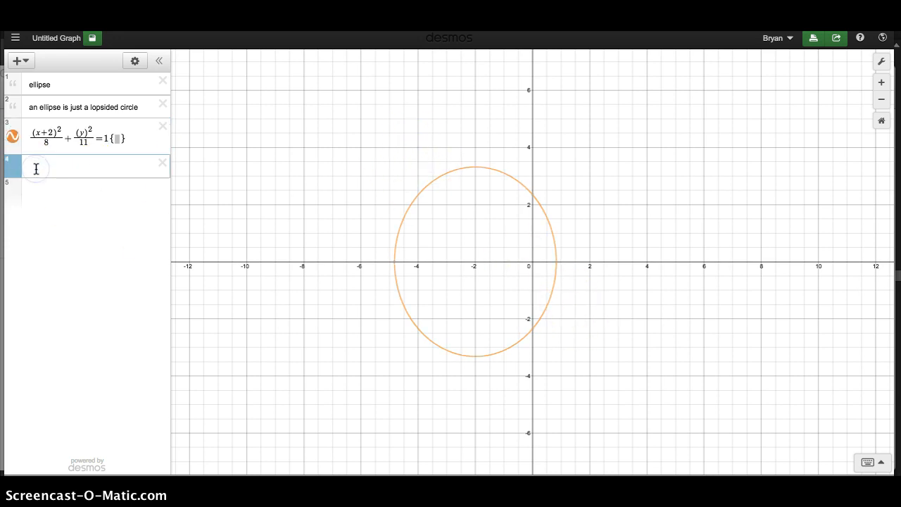
pyautogui.write('y=mx')
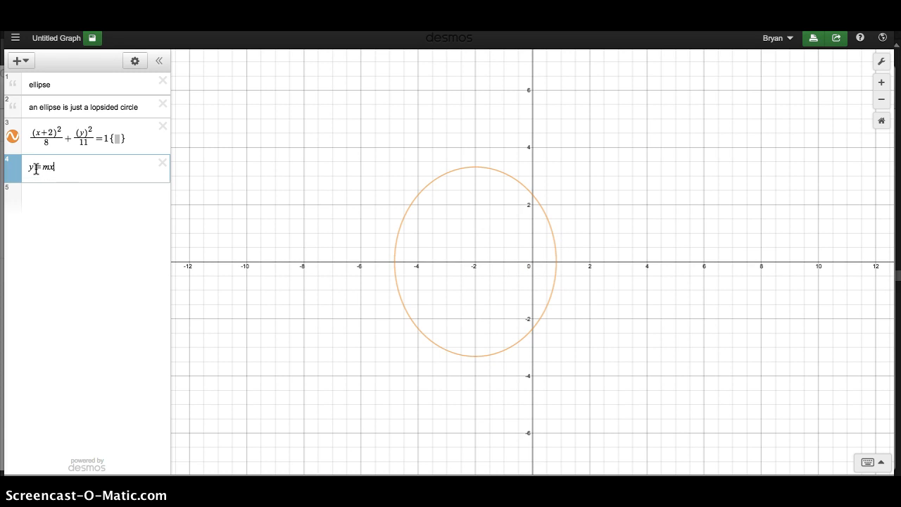
pyautogui.write('+b')
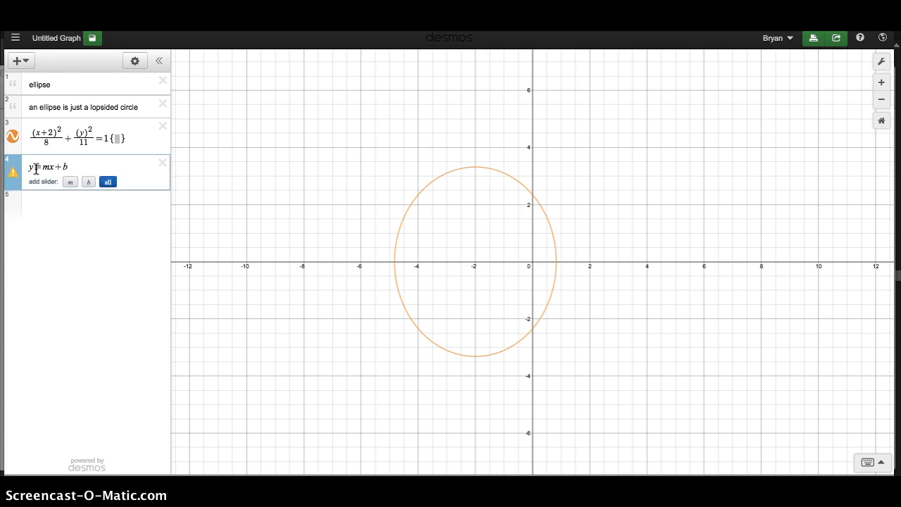
pyautogui.click(107, 183)
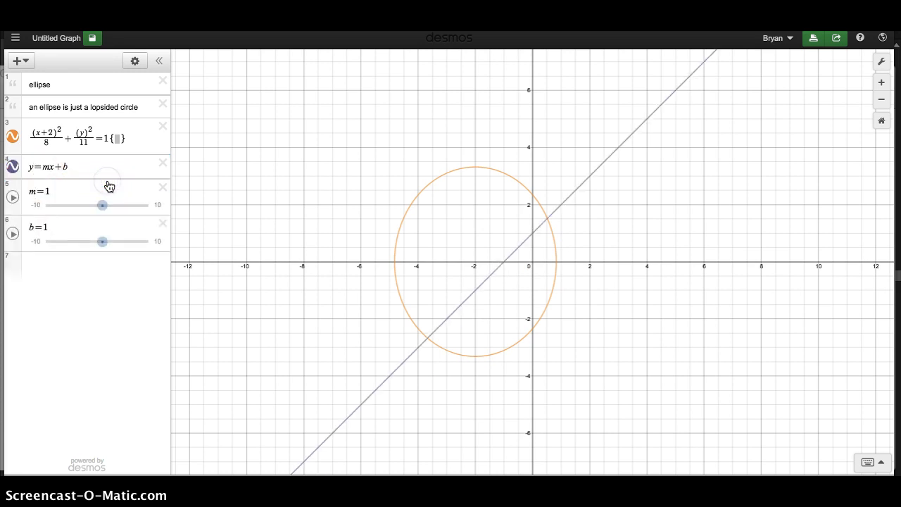
# Step: Adjust the sliders to set the line's slope m to -1 and its intercept b to 0.2
pyautogui.click(102, 205)
pyautogui.moveTo(102, 205)
pyautogui.mouseDown()
pyautogui.moveTo(150, 205)
pyautogui.moveTo(93, 205)
pyautogui.mouseUp()
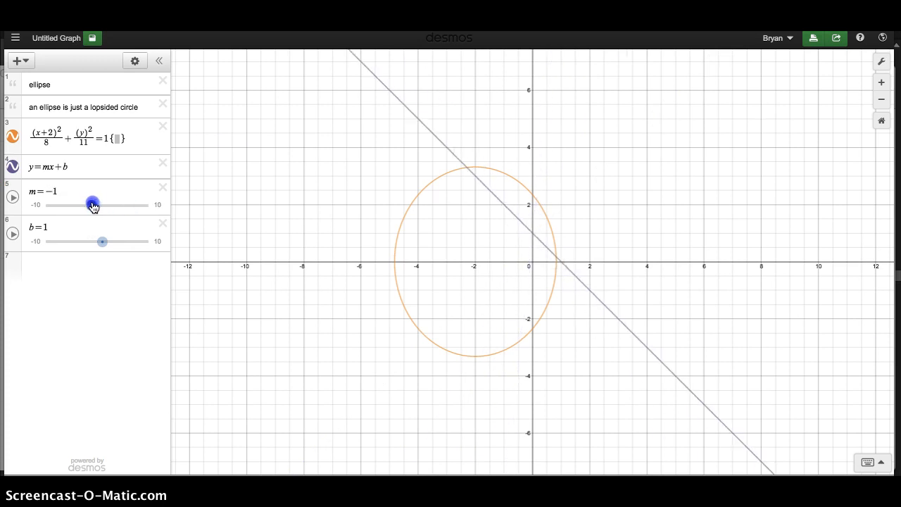
pyautogui.moveTo(102, 241); pyautogui.dragTo(98, 241)
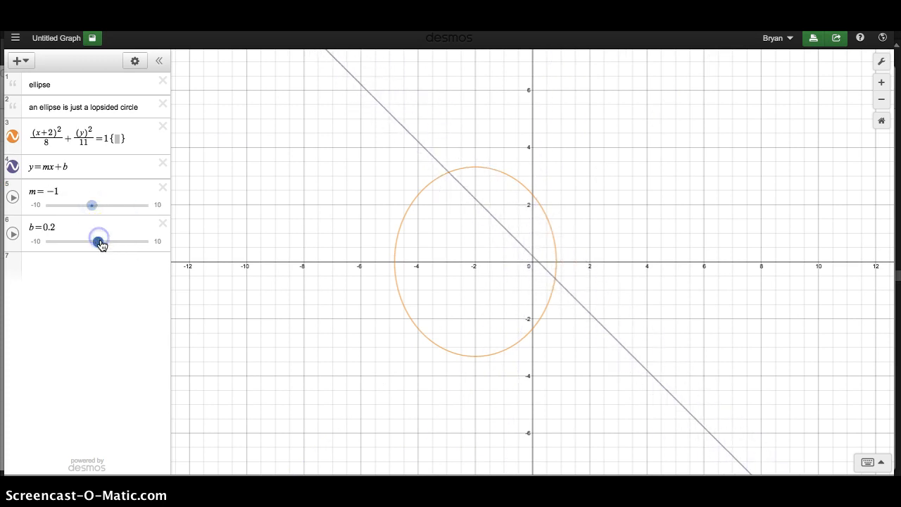
# Step: Enter y=-1x+0.2 as a separate line and delete the y=mx+b expression
pyautogui.click(50, 267)
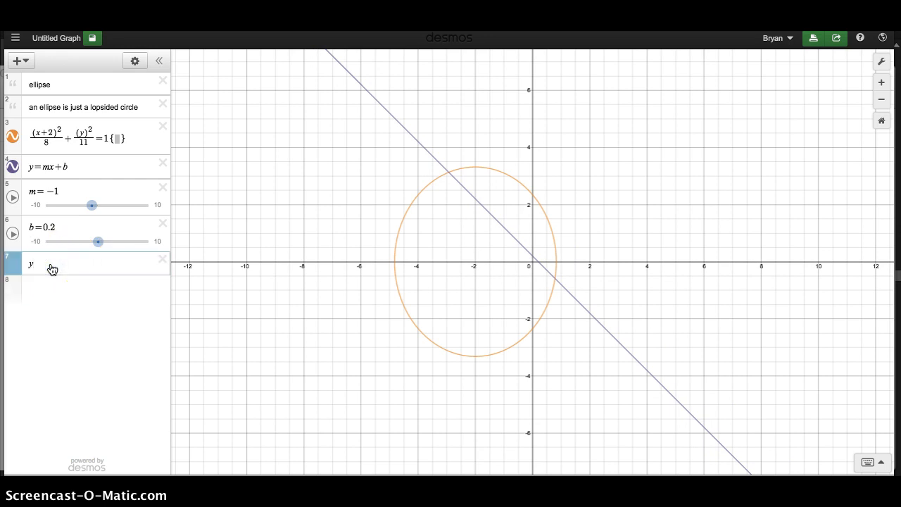
pyautogui.write('y=-1x')
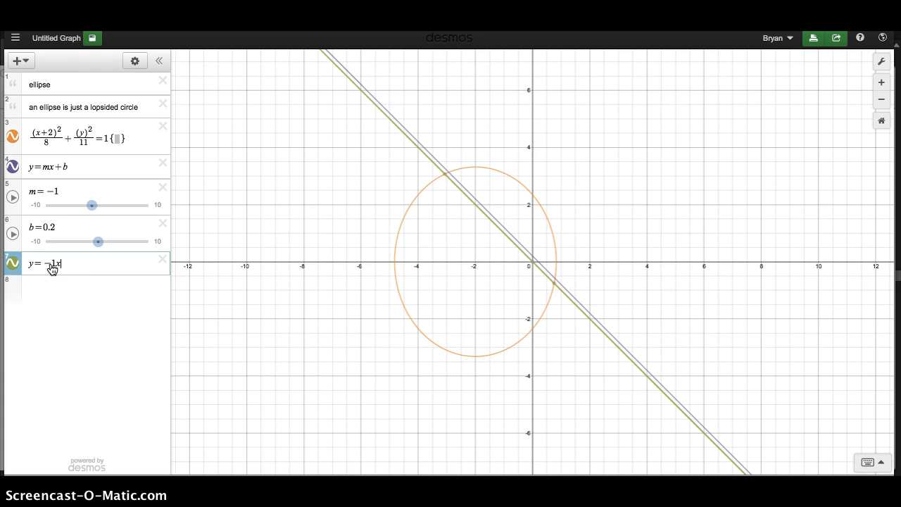
pyautogui.write('+0.2')
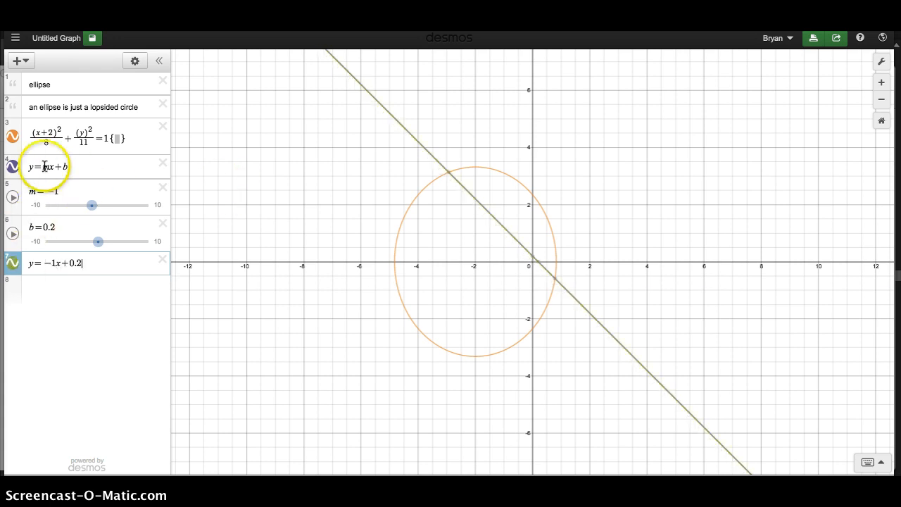
pyautogui.click(163, 161)
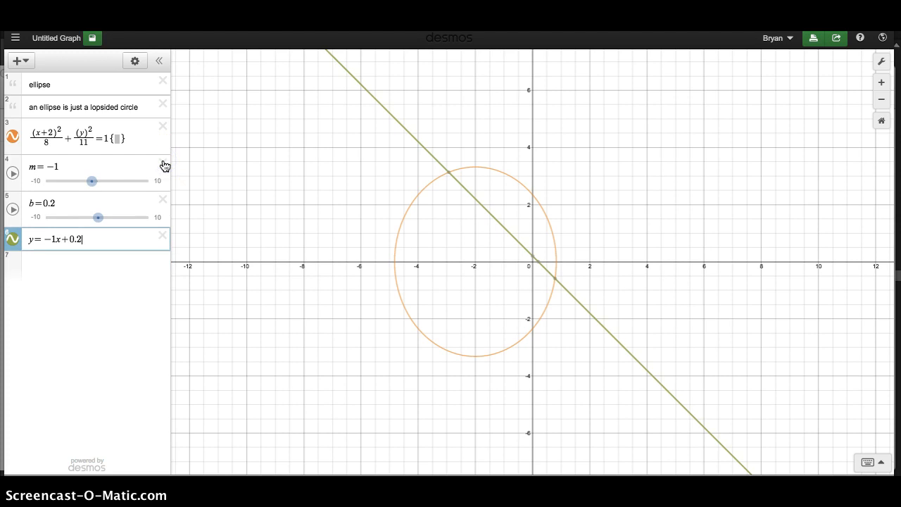
# Step: Change the constant in the line y=-1x+0.2 to 0.3
pyautogui.click(110, 238)
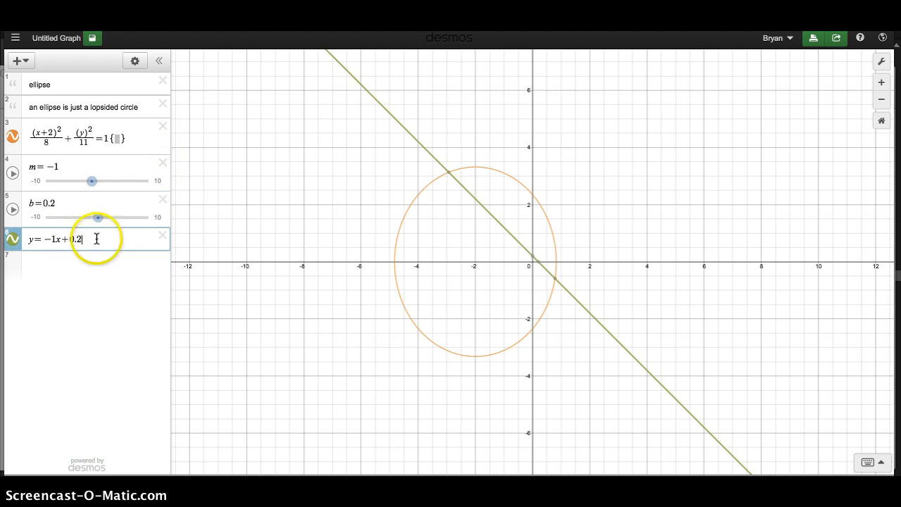
pyautogui.press('BackSpace')
pyautogui.write('8')
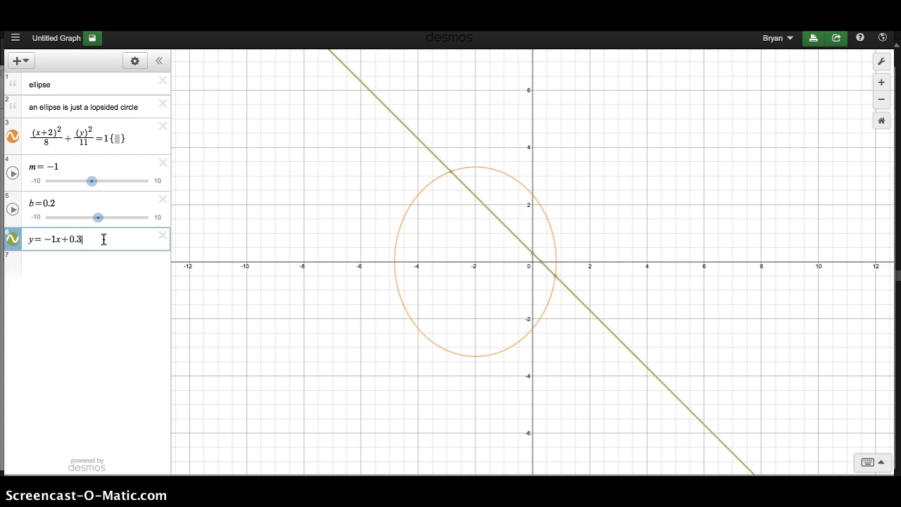
# Step: Set the constant in the line y=-1x+0.3 back to 0.2
pyautogui.press('BackSpace')
pyautogui.write('8')
pyautogui.press('BackSpace')
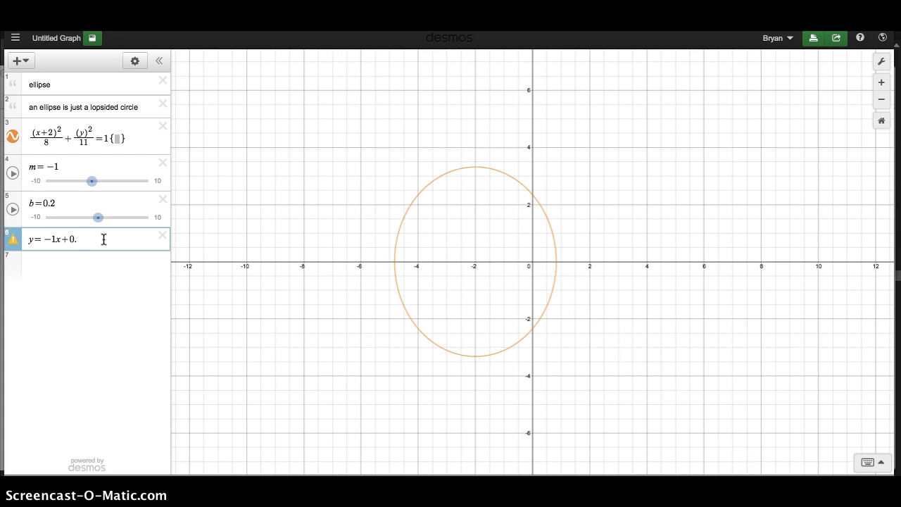
pyautogui.write('2')
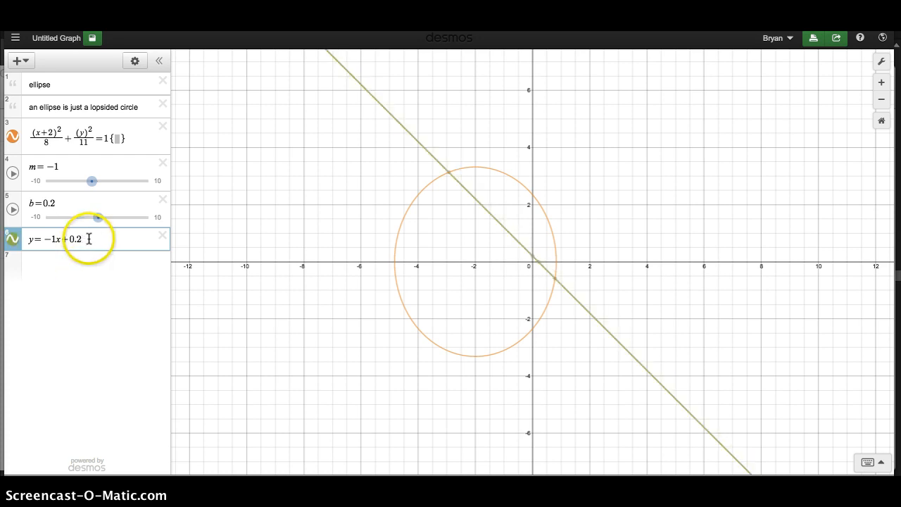
# Step: Copy the line's equation into the ellipse's empty restriction braces and make it the inequality y>-1x+0.2
pyautogui.moveTo(89, 240); pyautogui.dragTo(23, 239)
pyautogui.hotkey('ctrl', 'c')
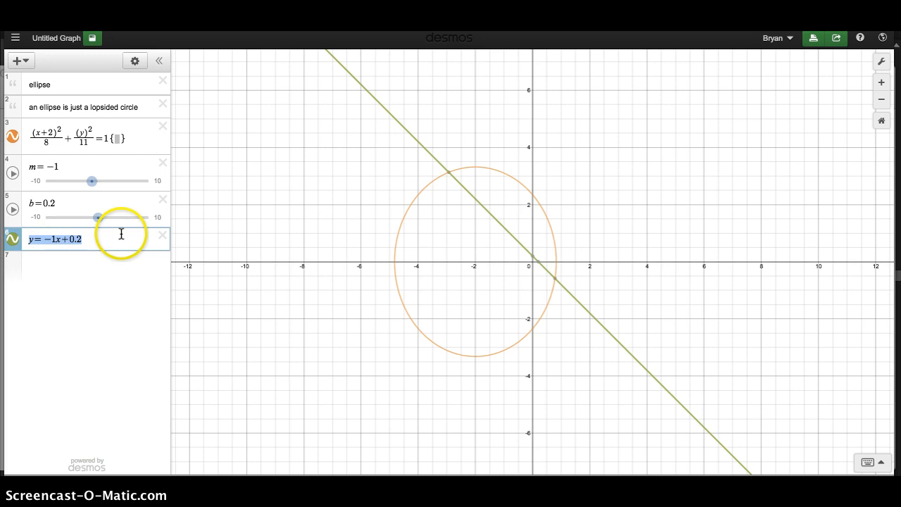
pyautogui.click(117, 138)
pyautogui.hotkey('ctrl', 'v')
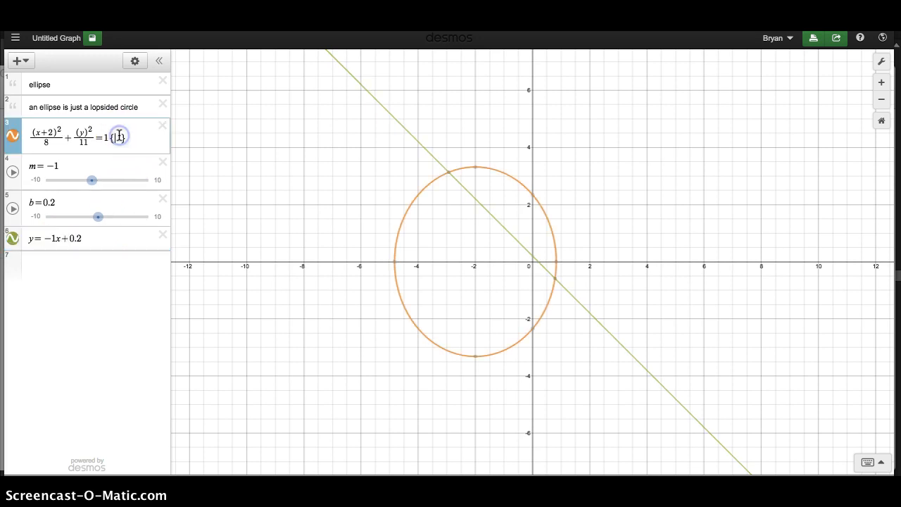
pyautogui.click(130, 141)
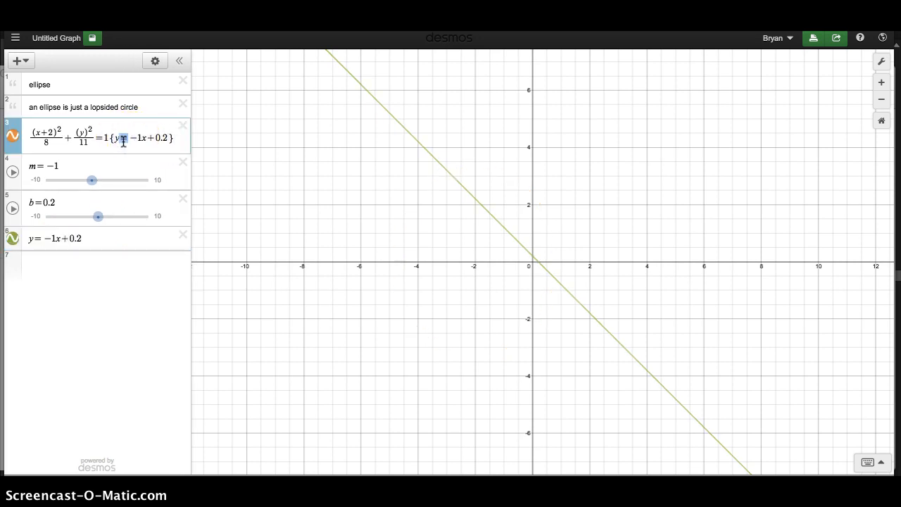
pyautogui.write('>')
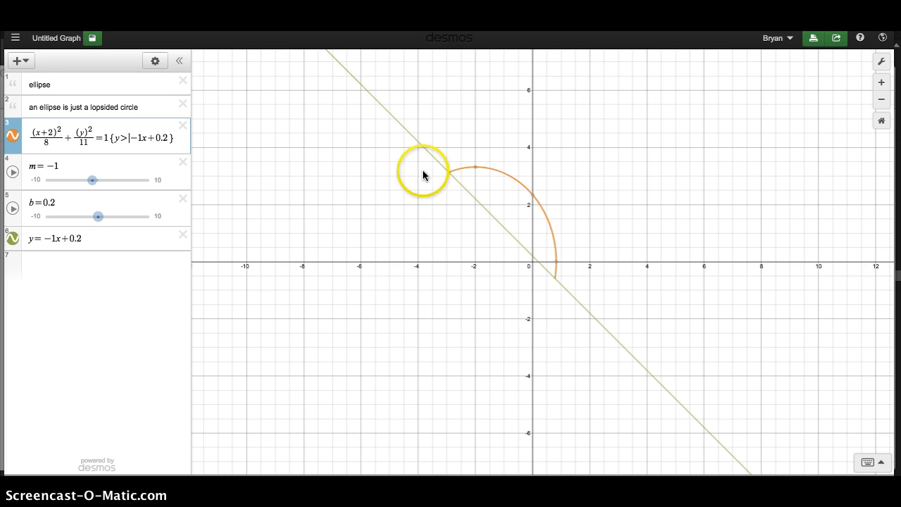
# Step: Toggle the graph of the line y=-1x+0.2 to compare it with the trimmed ellipse, leaving the line hidden
pyautogui.click(13, 238)
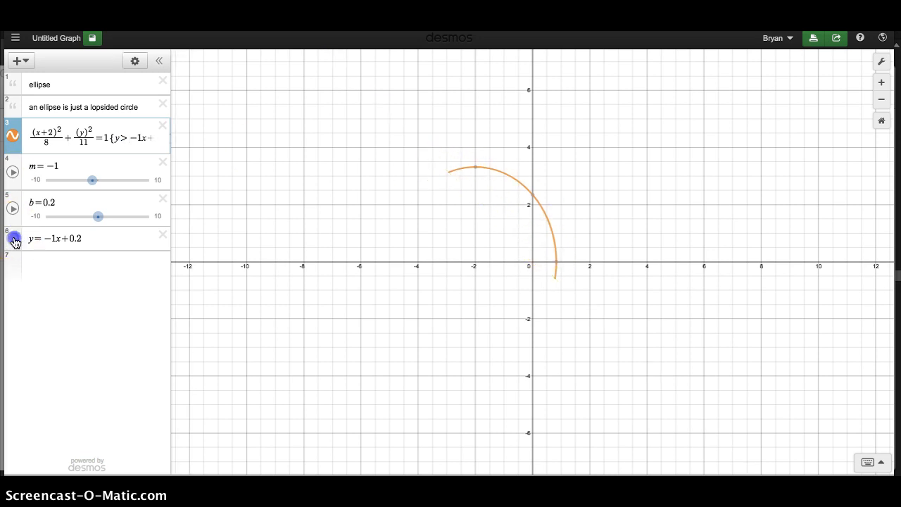
pyautogui.click(13, 239)
pyautogui.click(13, 239)
pyautogui.click(13, 240)
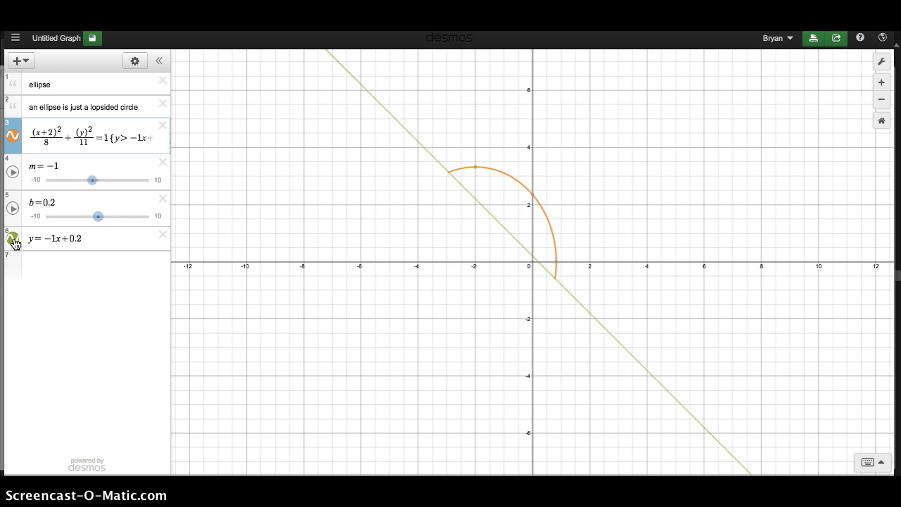
pyautogui.click(13, 241)
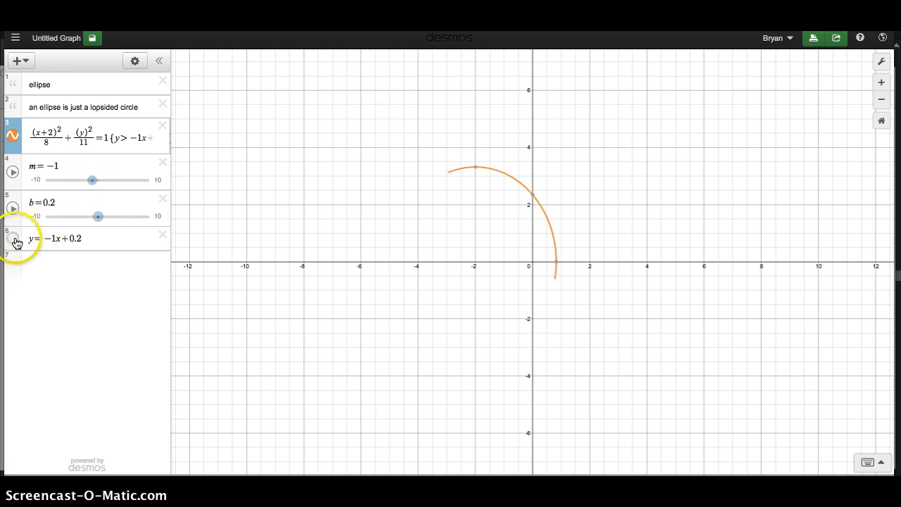
# Step: Reverse the ellipse's restriction to y<-1x+0.2
pyautogui.click(126, 135)
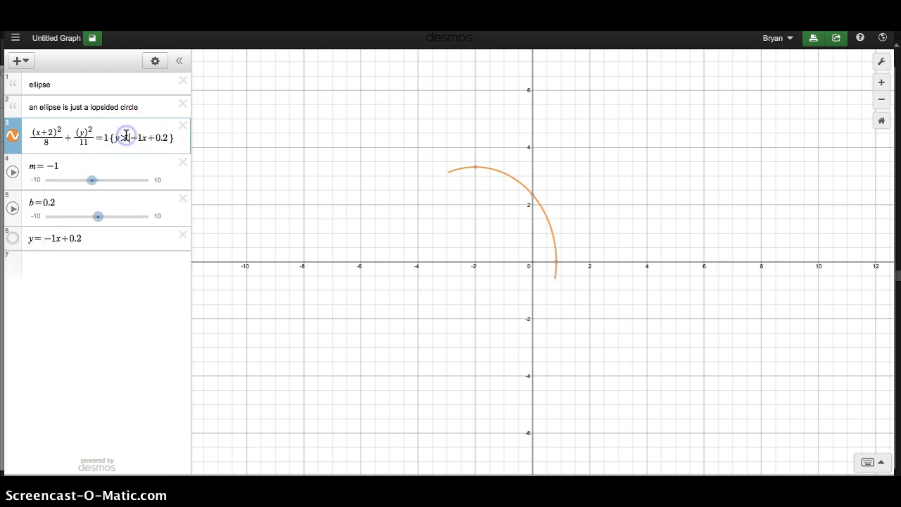
pyautogui.press('BackSpace')
pyautogui.write('<')
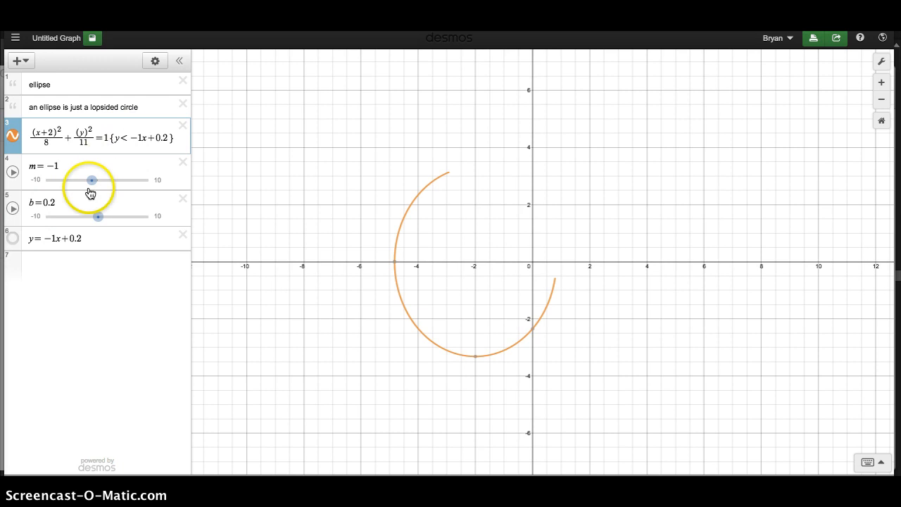
# Step: Show and hide the line y=-1x+0.2 to compare it with where the ellipse is cut
pyautogui.click(14, 239)
pyautogui.click(14, 239)
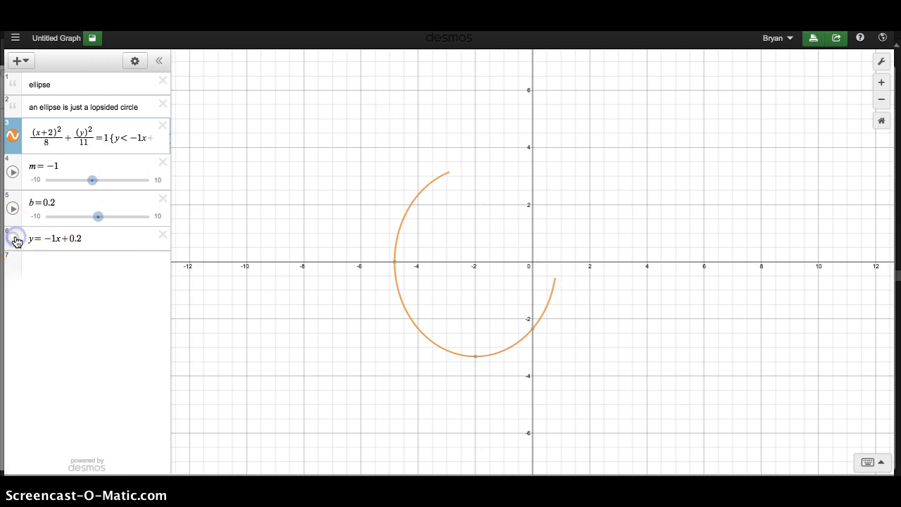
pyautogui.click(14, 239)
pyautogui.click(14, 239)
# Step: Try replacing the equals sign in the ellipse equation with >, and restore the equals sign
pyautogui.click(103, 137)
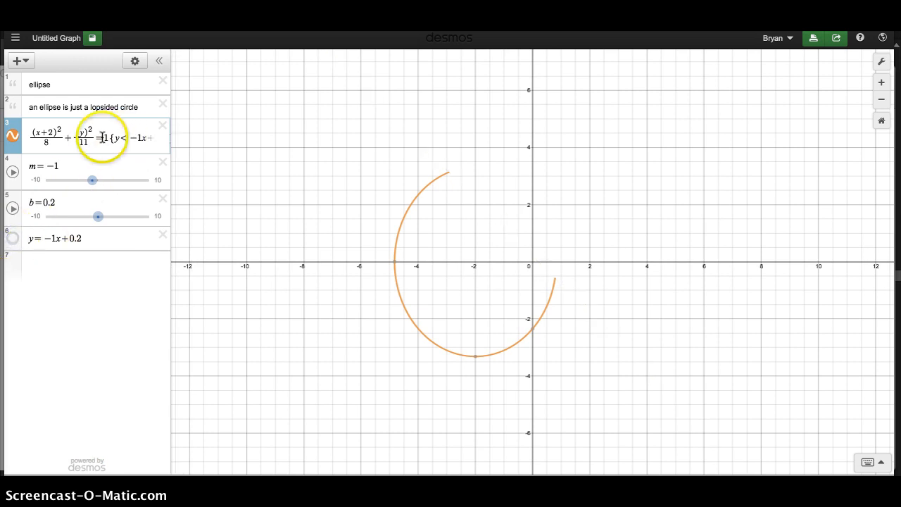
pyautogui.press('BackSpace')
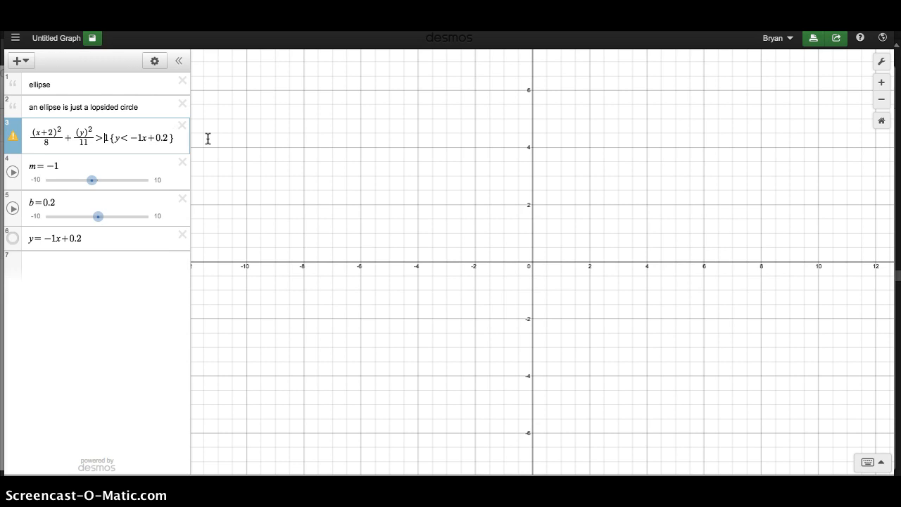
pyautogui.click(170, 127)
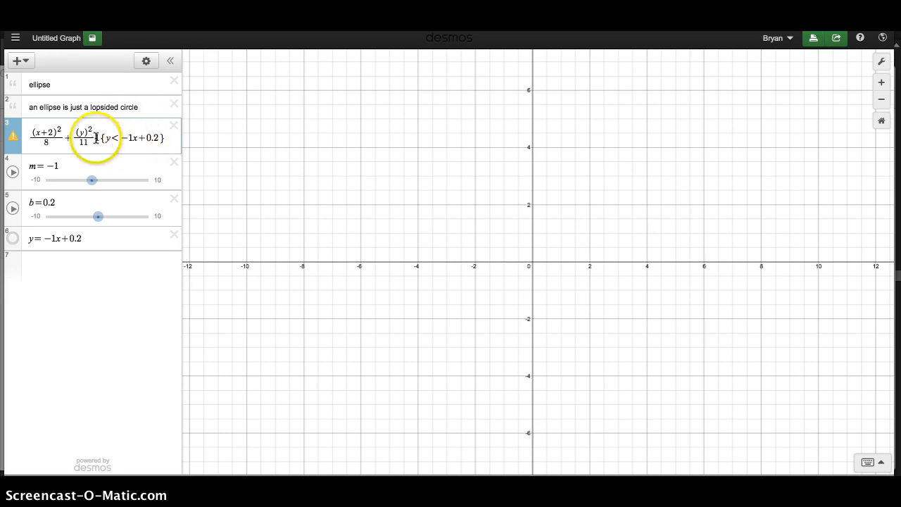
pyautogui.write('=1')
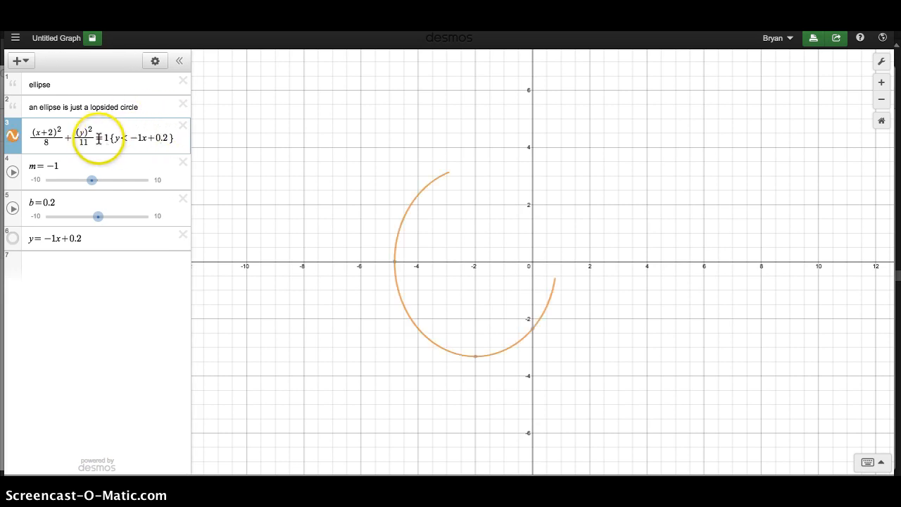
# Step: Replace the equals sign in the ellipse equation with < and read the warning on that expression
pyautogui.press('BackSpace')
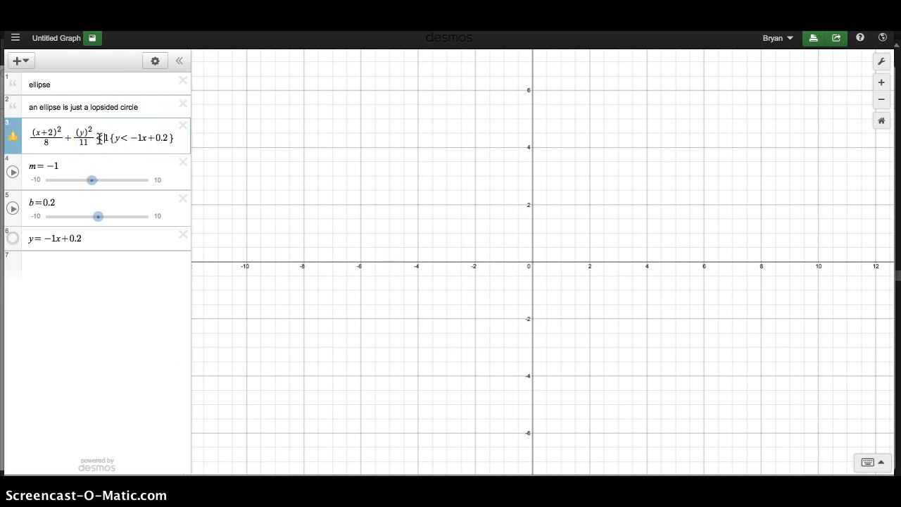
pyautogui.write('<')
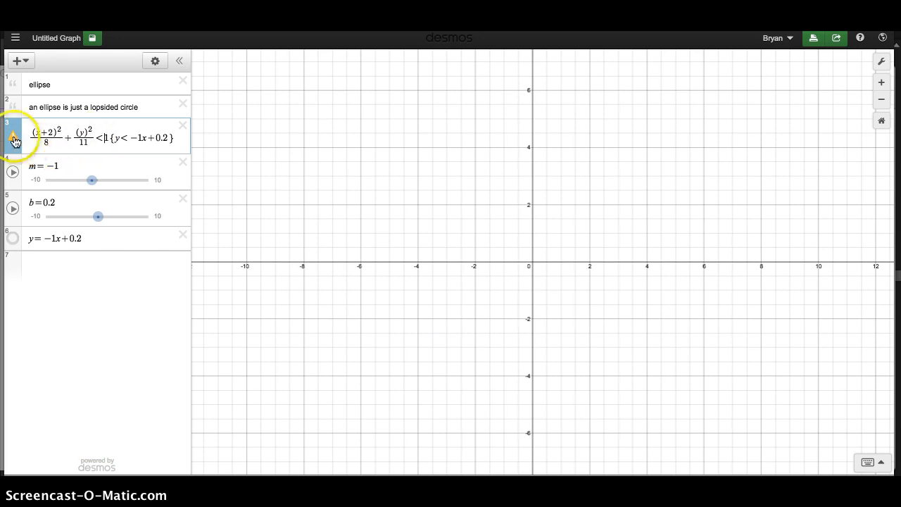
pyautogui.moveTo(13, 140)
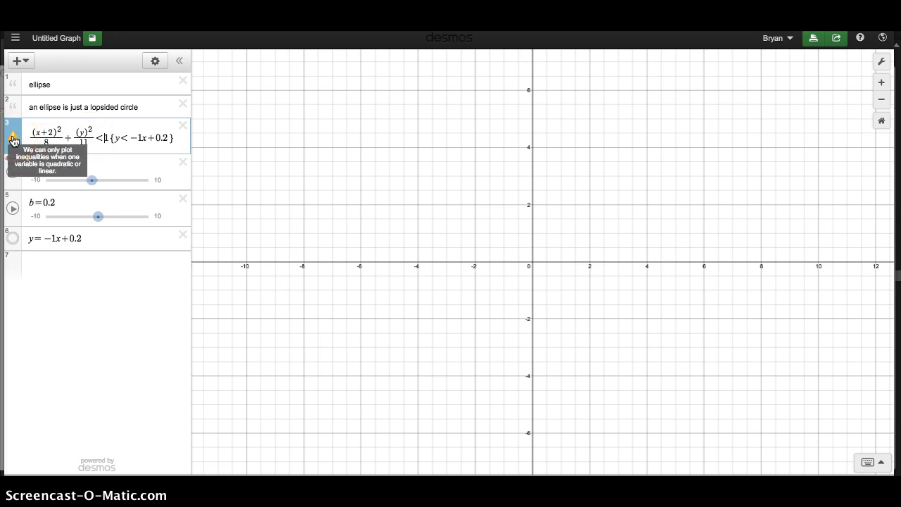